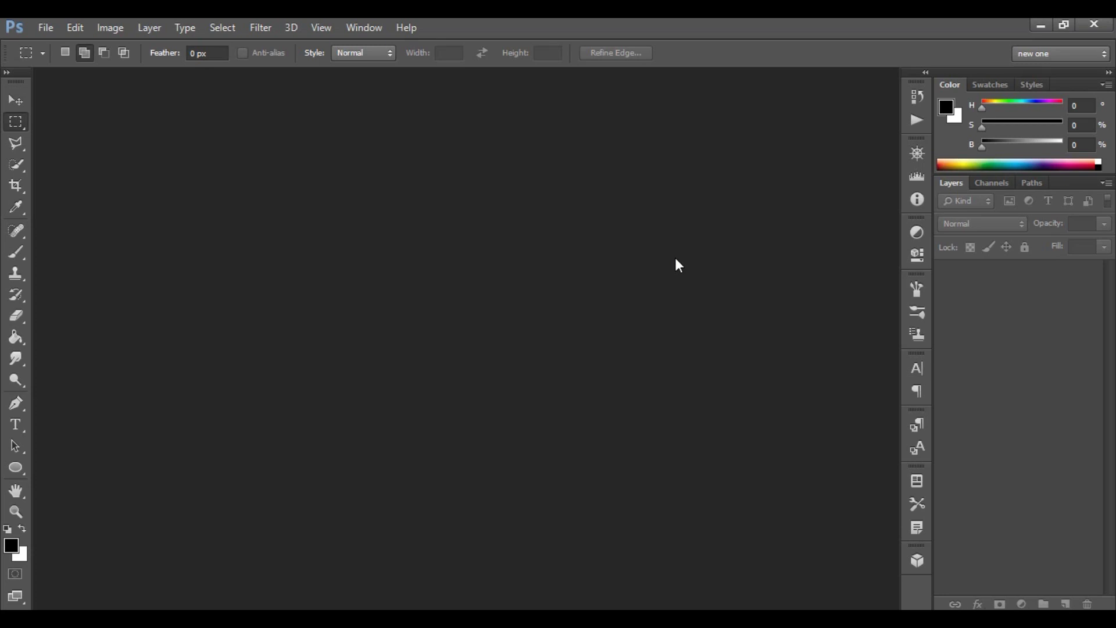
Step: Create a new 1280 × 720 pixel, 72 ppi document with a white background
left_click(46, 27)
left_click(53, 42)
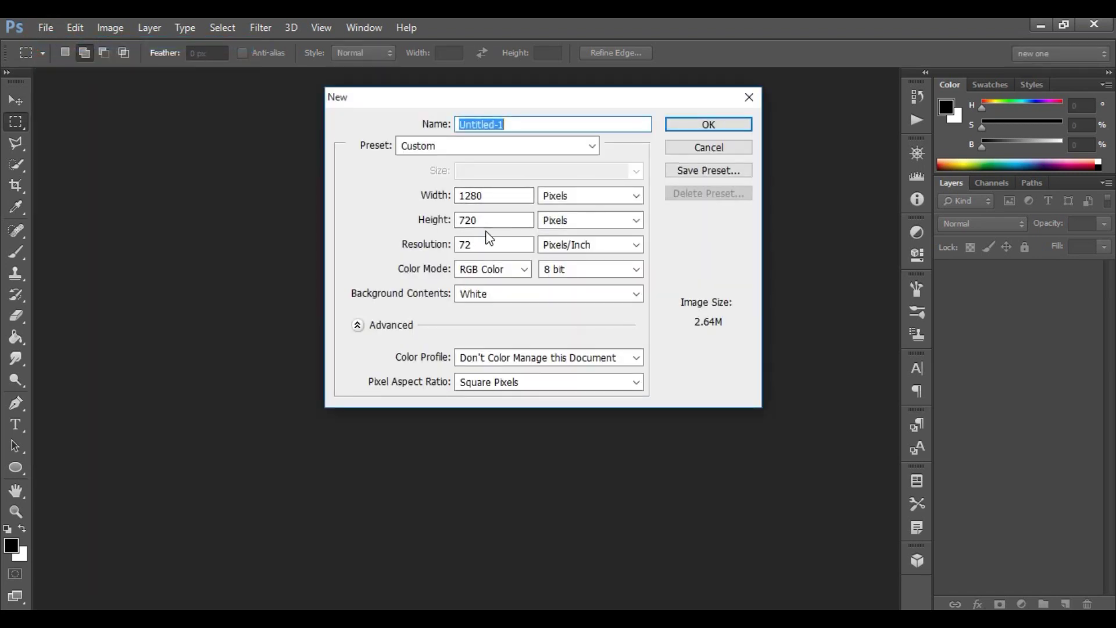
left_click(578, 198)
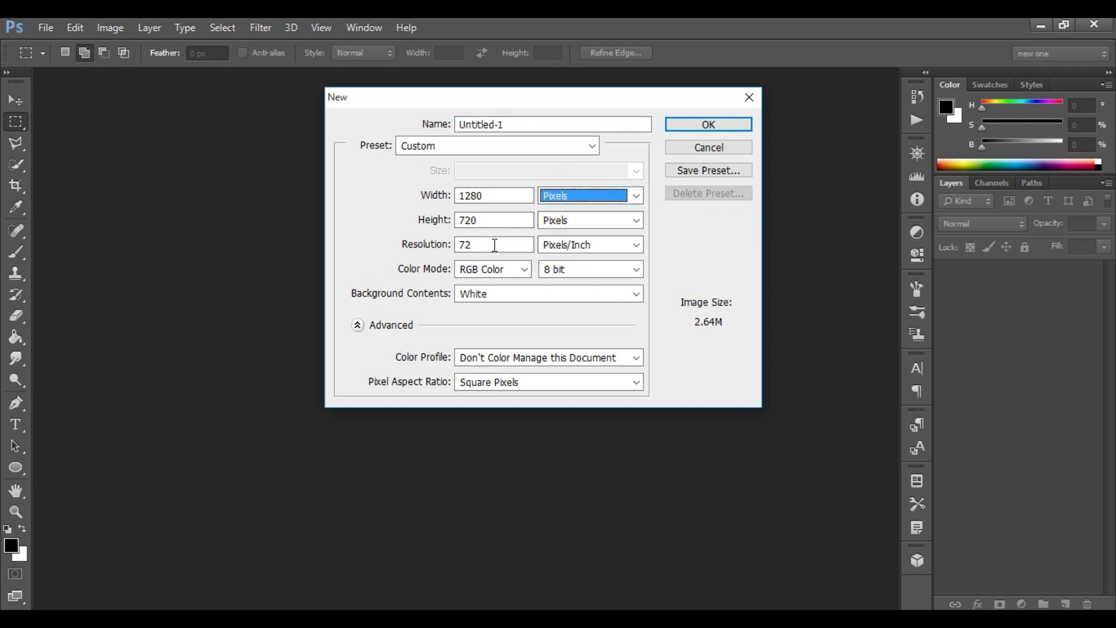
left_click(712, 127)
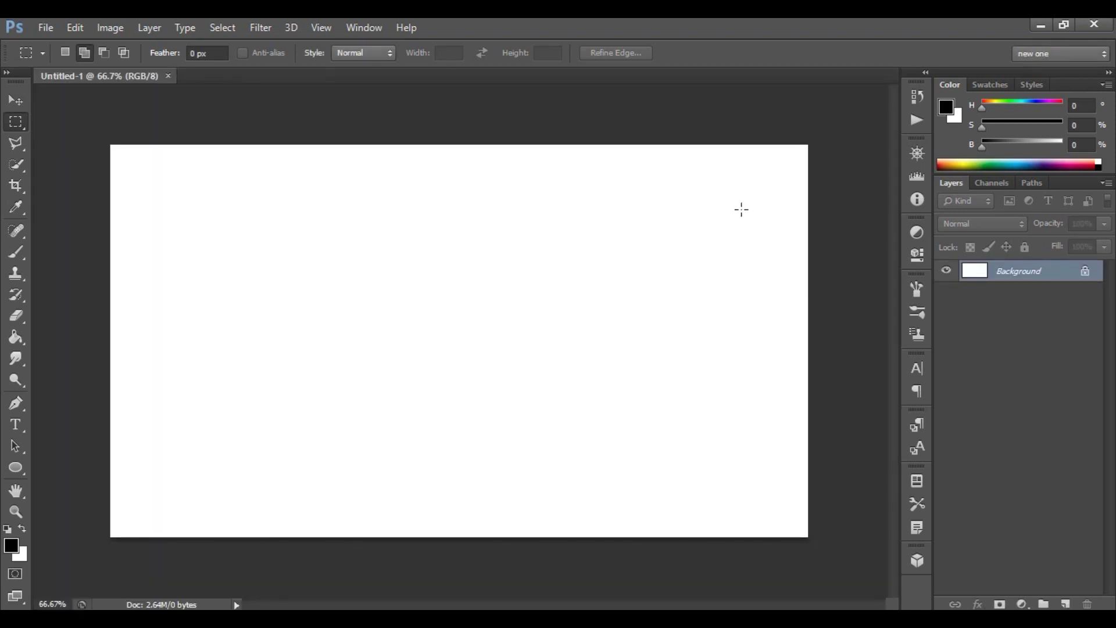
Step: Fill the Untitled-1 canvas solid black with the Paint Bucket
key("ctrl+0")
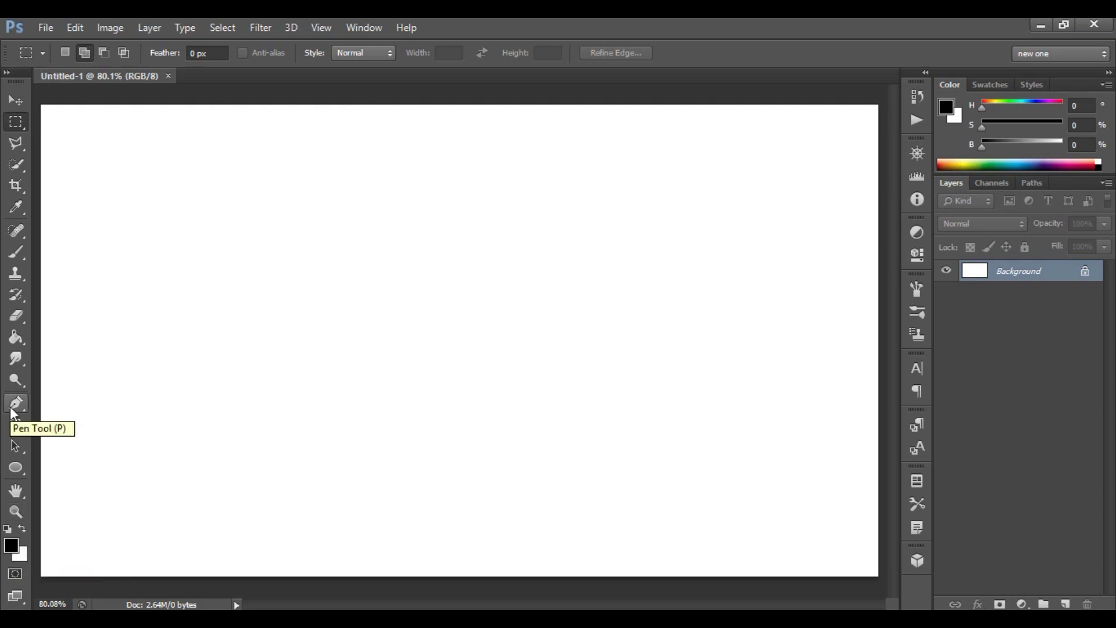
left_click(15, 342)
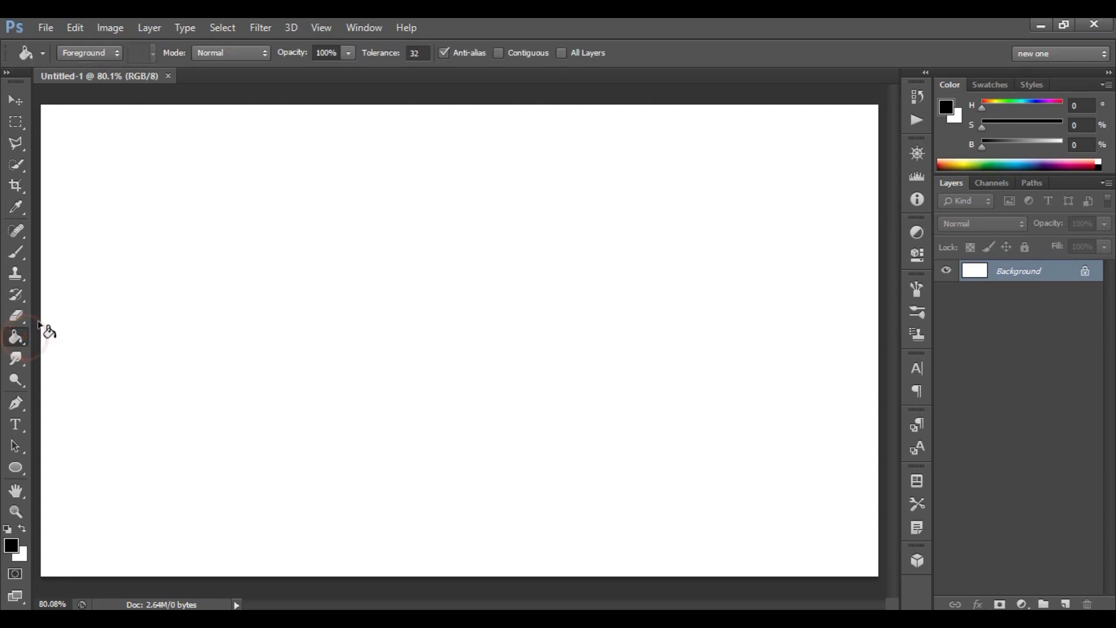
left_click(434, 285)
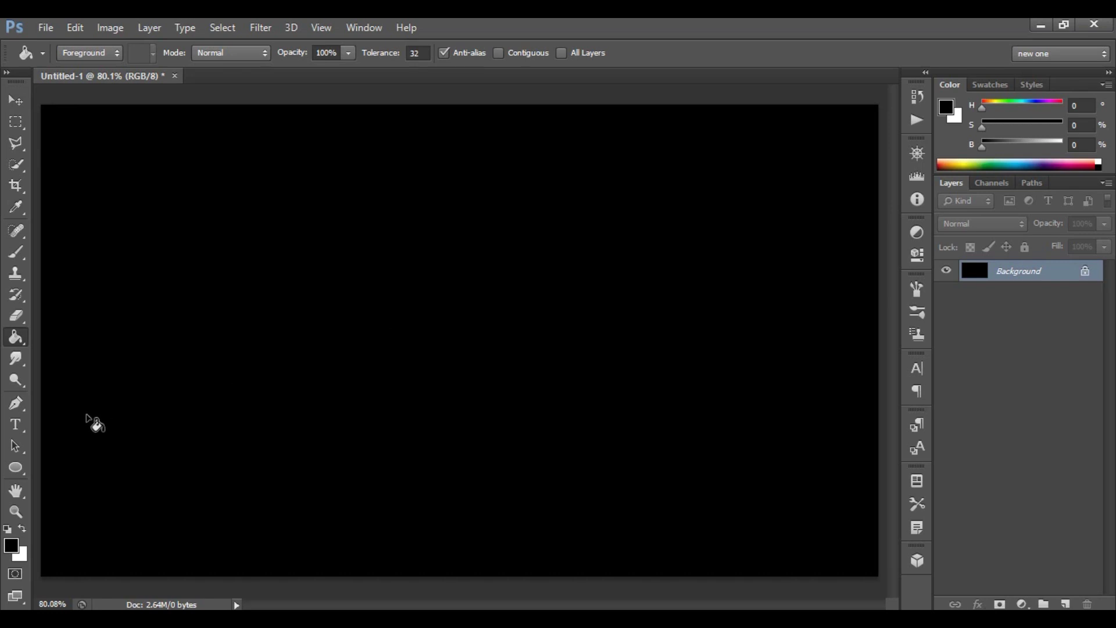
left_click(16, 425)
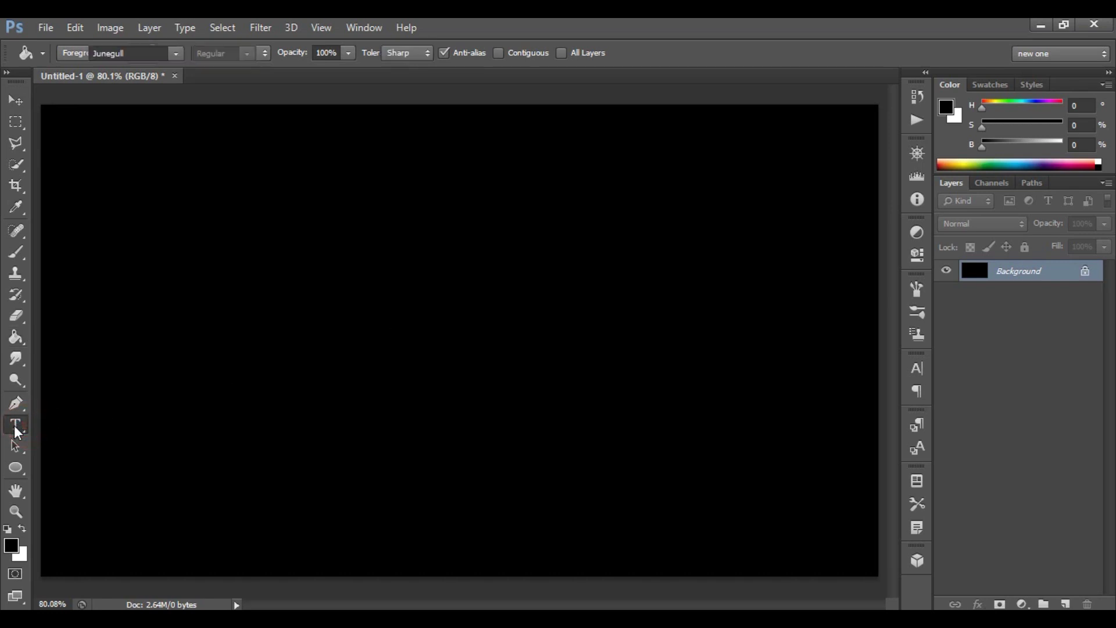
Step: Add white Junegull text reading 'COOL' left of the canvas centre
left_click(174, 51)
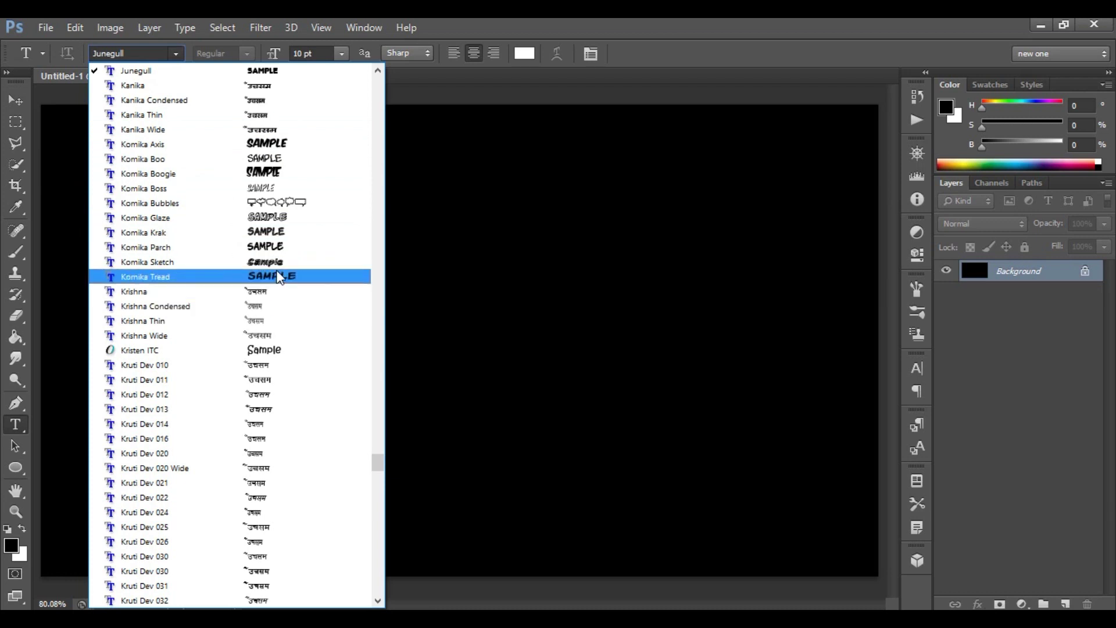
key("Escape")
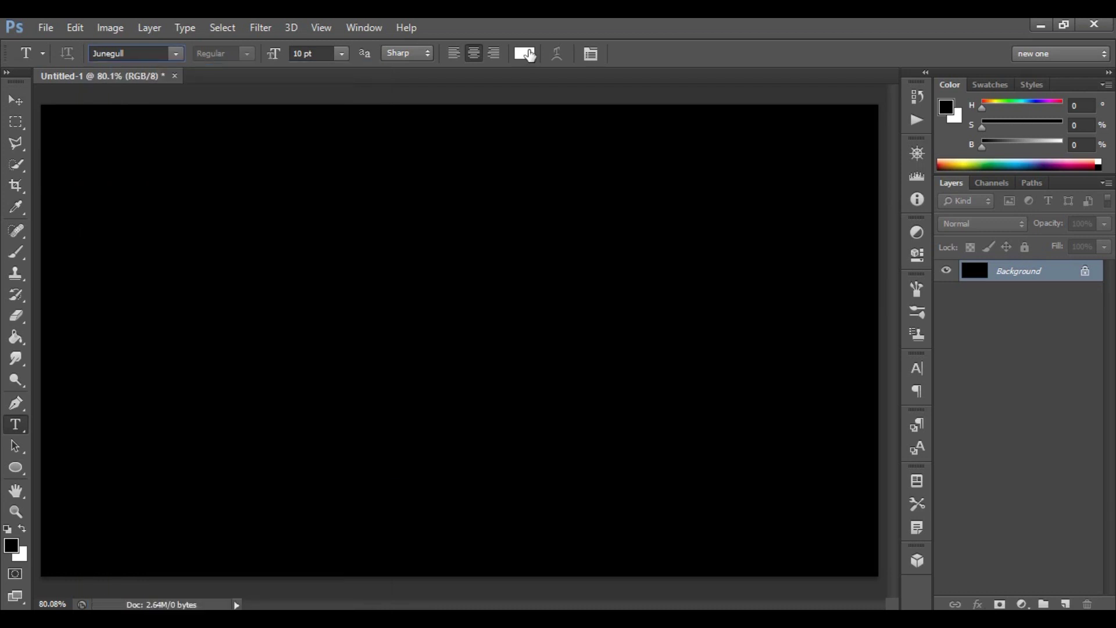
left_click(525, 53)
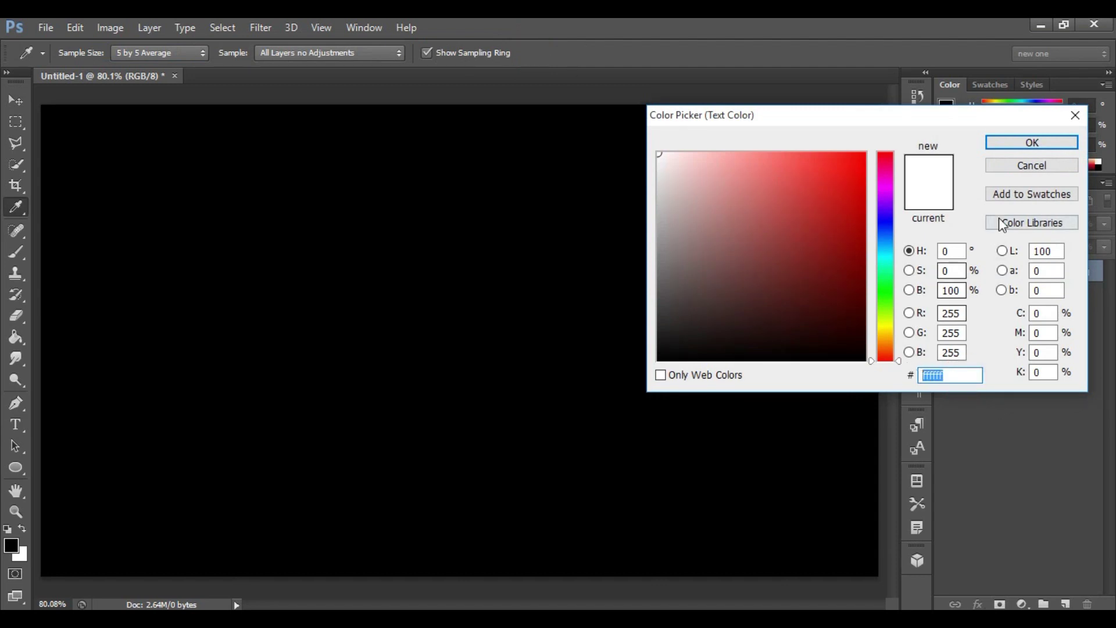
left_click(1031, 143)
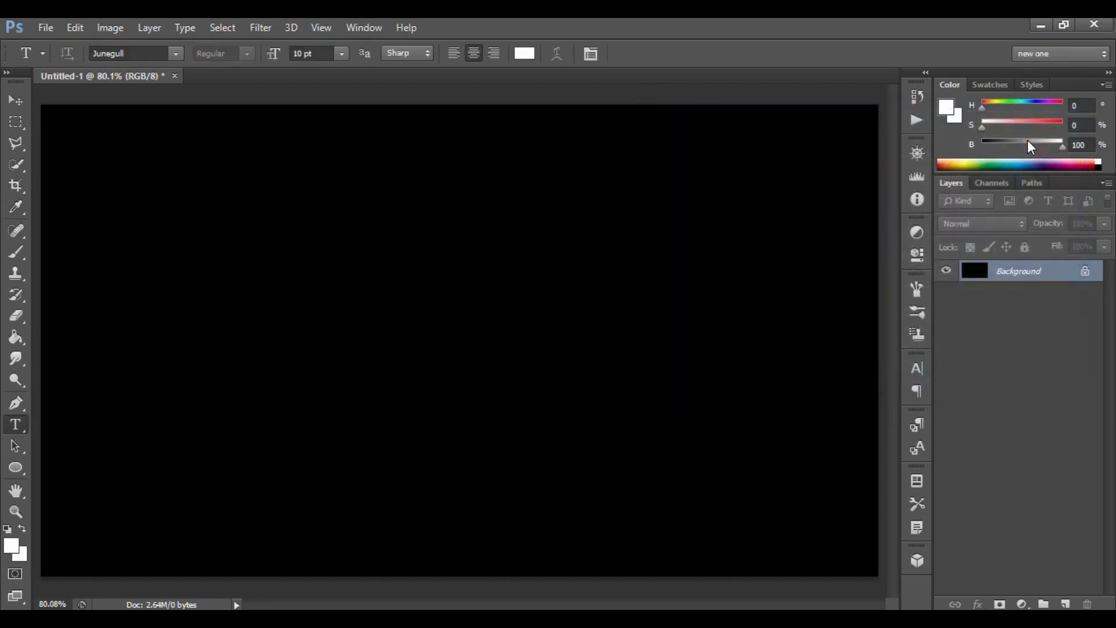
left_click(250, 322)
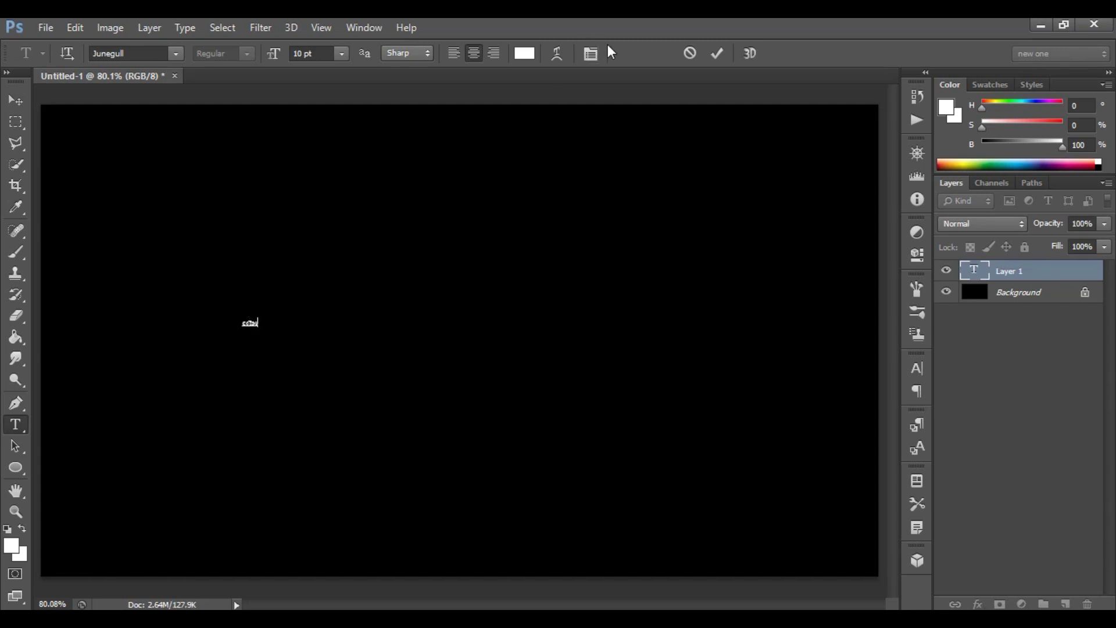
left_click(718, 53)
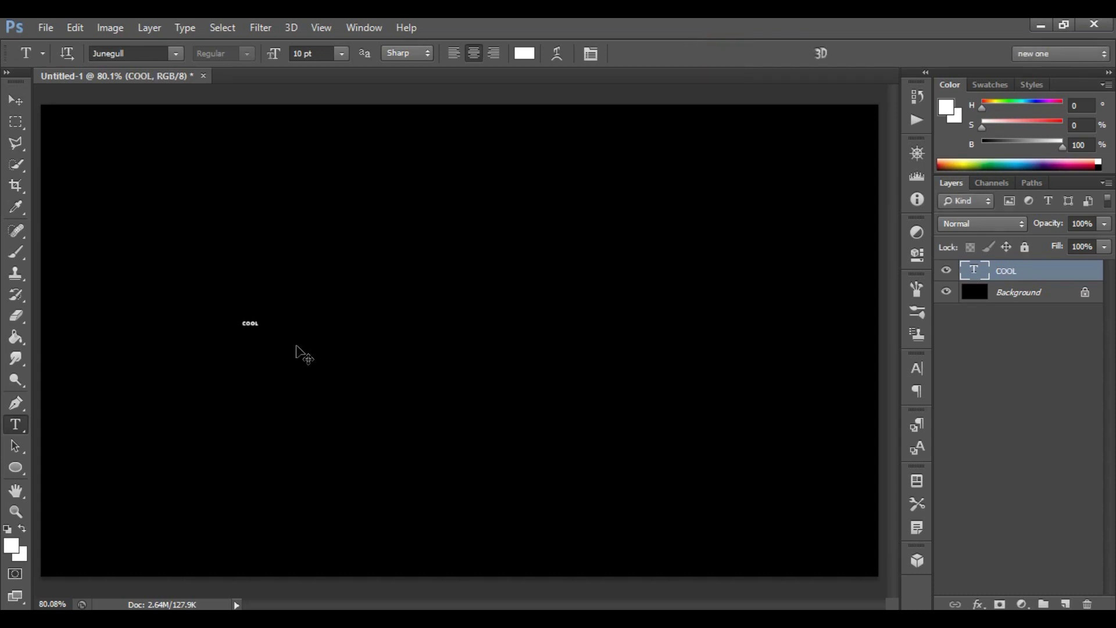
Step: Scale the COOL text up with Free Transform to span the canvas, centred
key("ctrl+t")
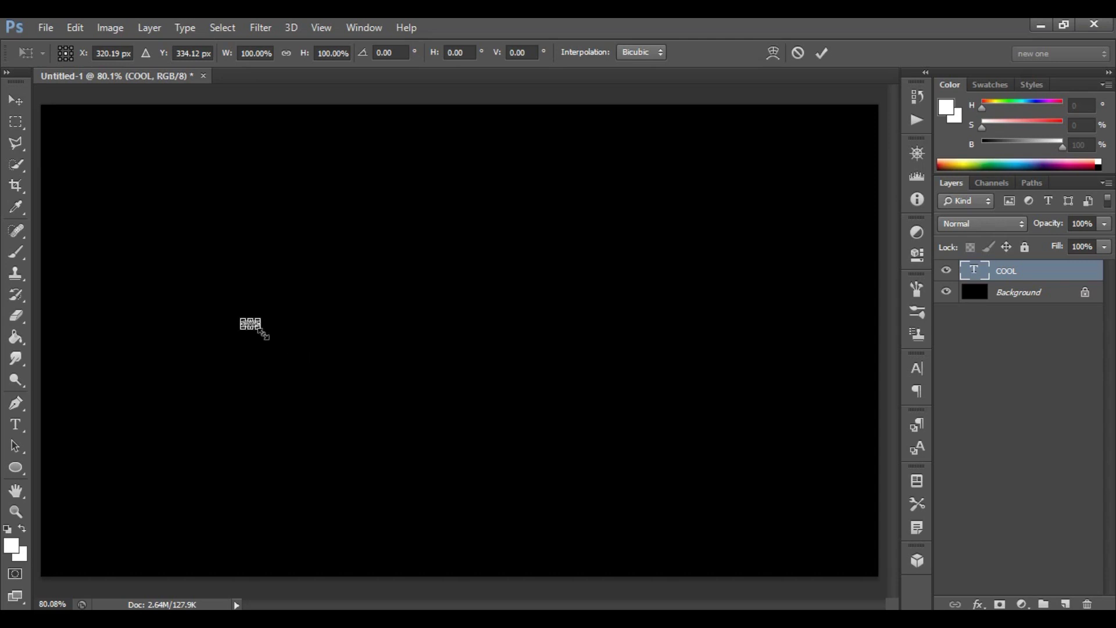
left_click_drag(265, 334, 616, 474)
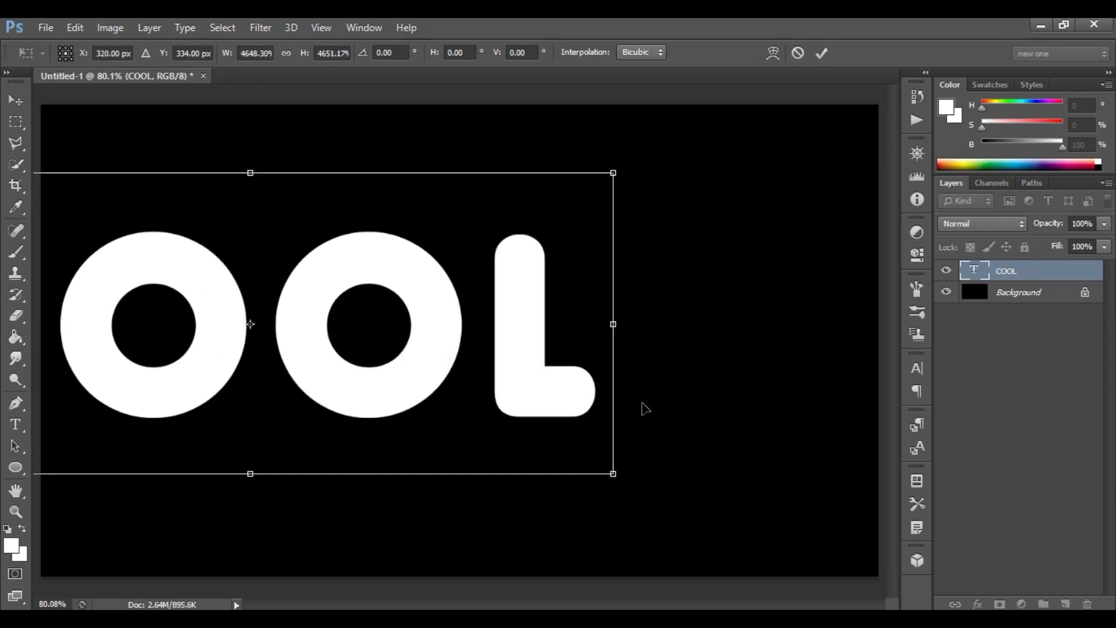
left_click_drag(474, 378, 688, 385)
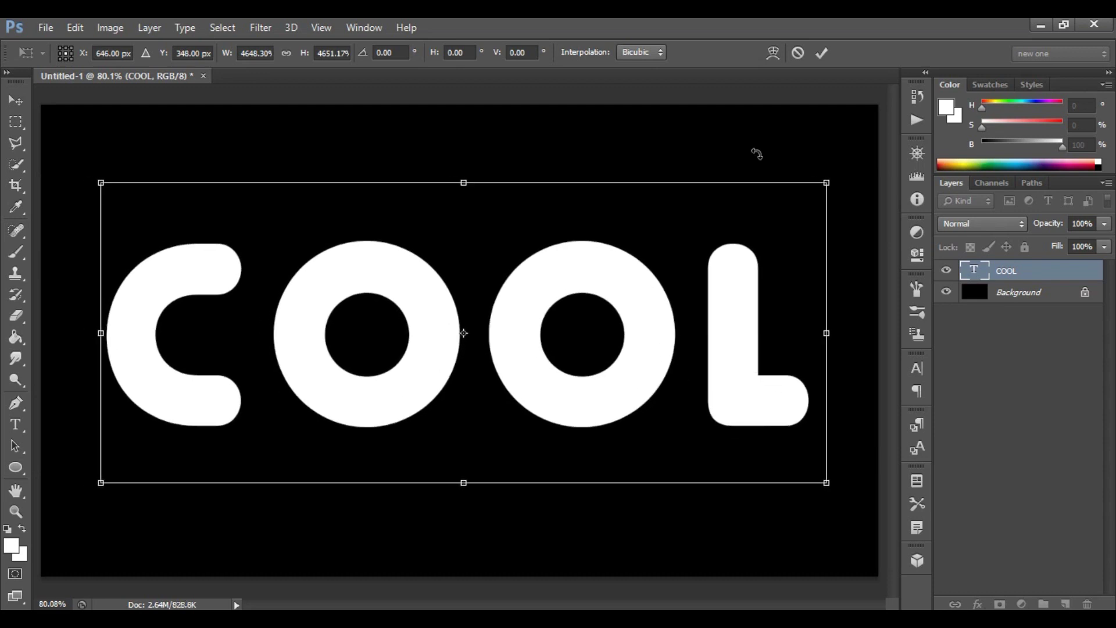
left_click(821, 55)
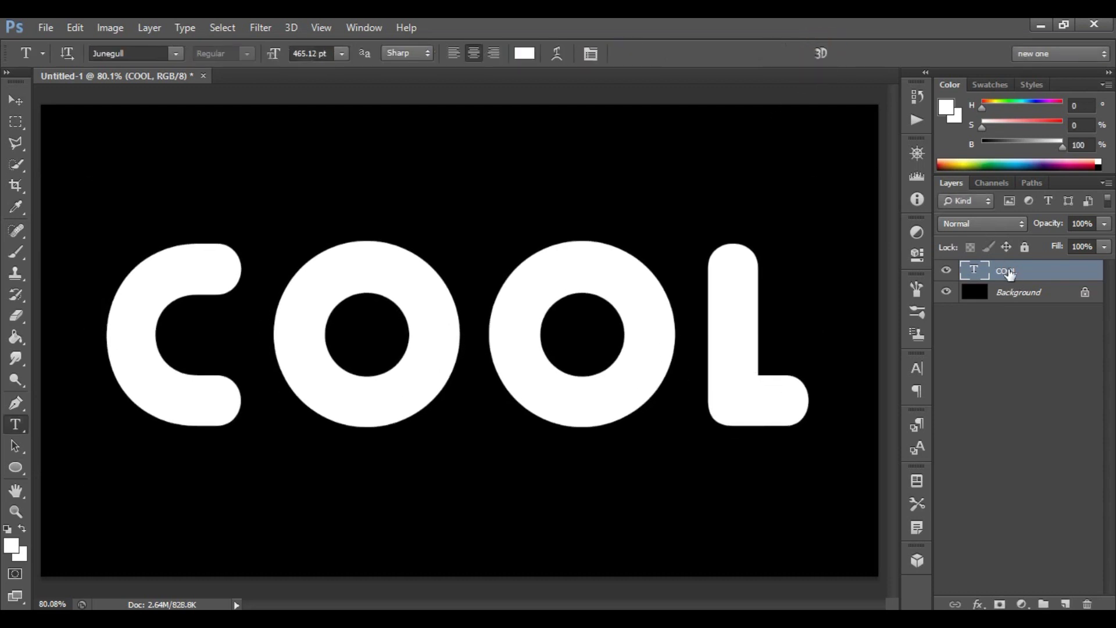
right_click(1010, 268)
mouse_move(842, 162)
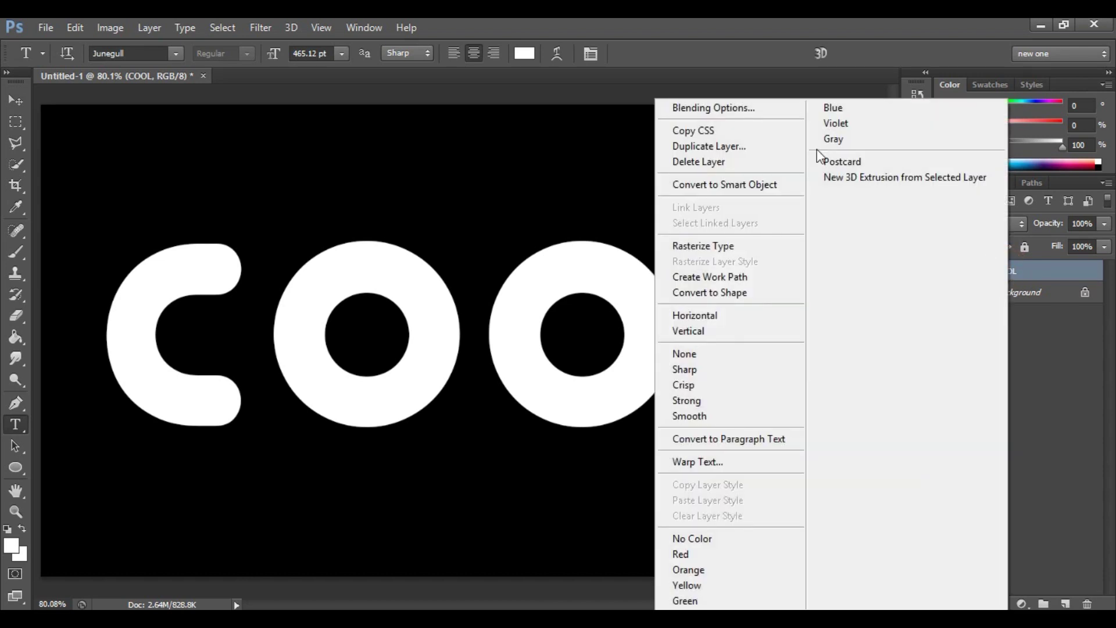
Step: Add a cyan #00e5fd Color Overlay to the COOL layer's blending options
left_click(731, 107)
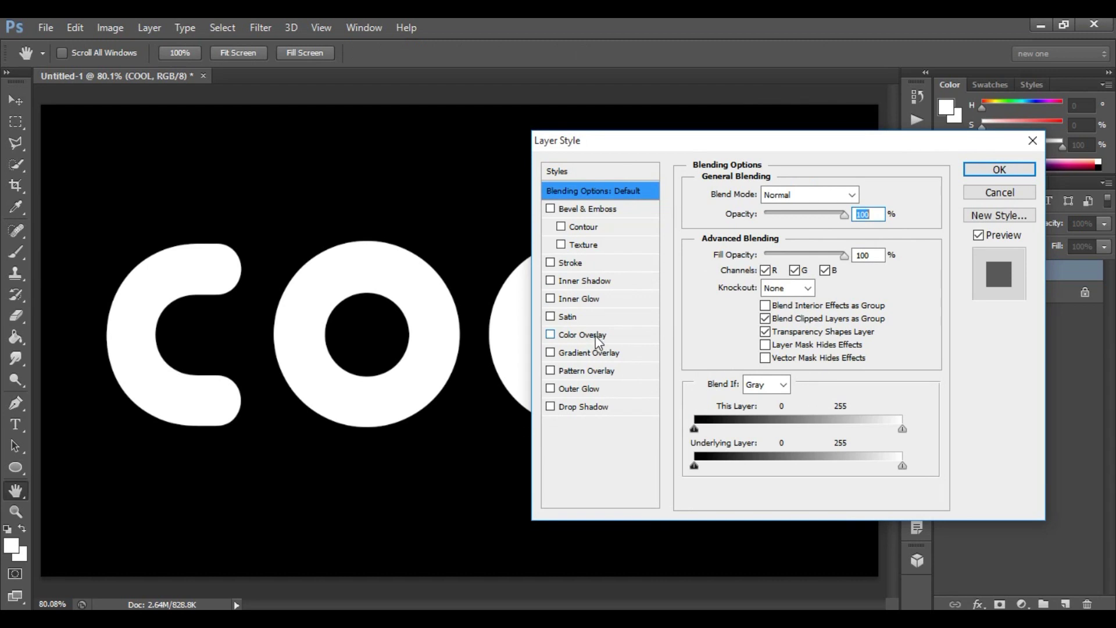
left_click(584, 336)
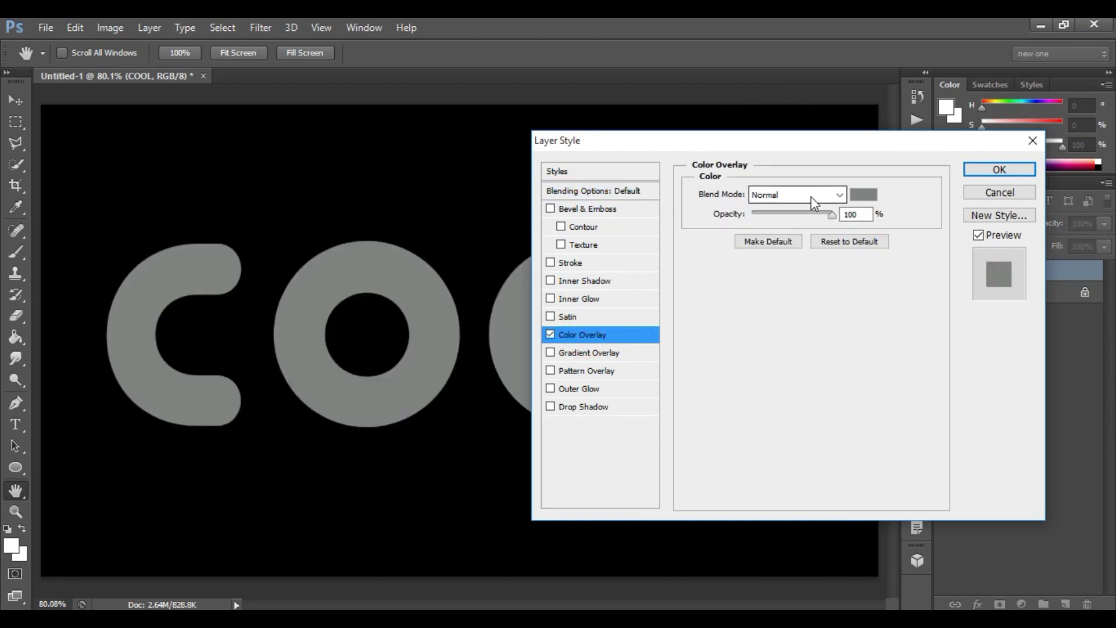
left_click(865, 197)
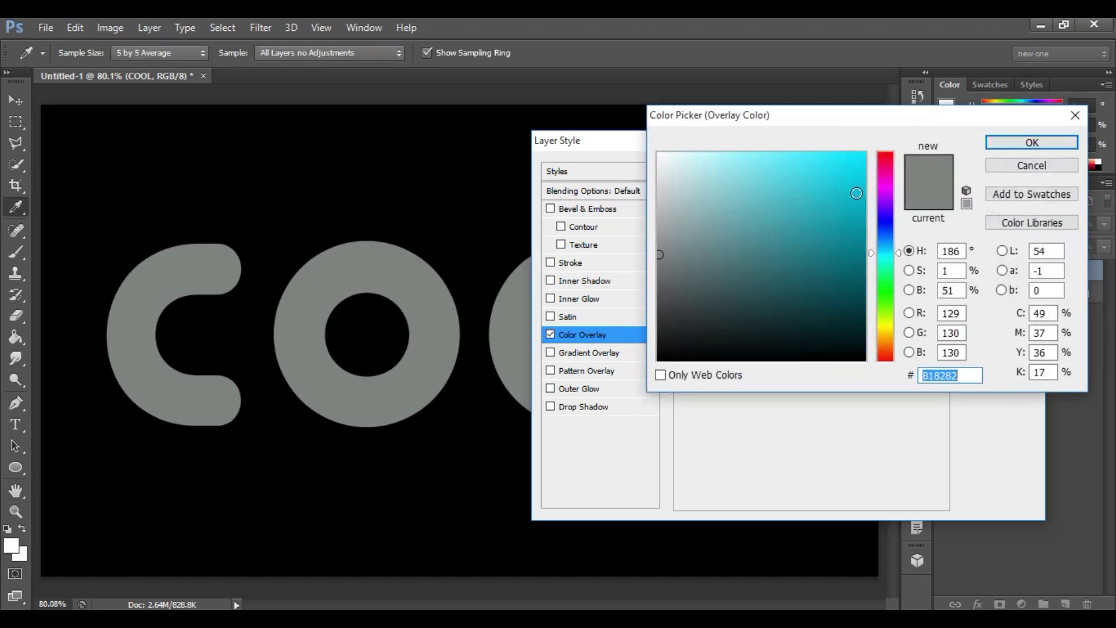
left_click_drag(860, 173, 872, 157)
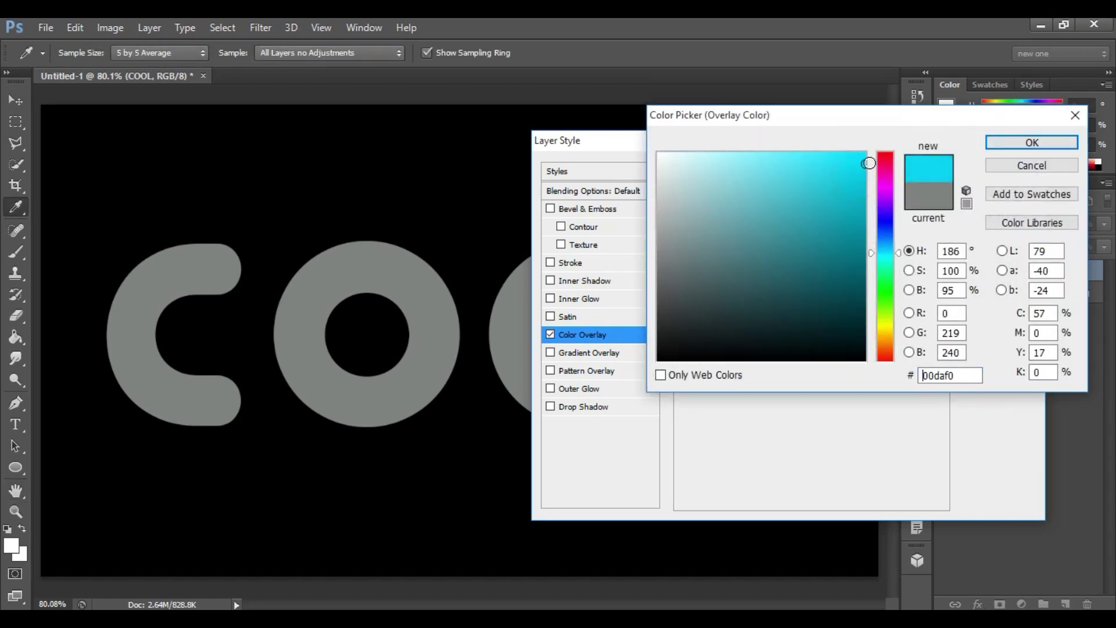
left_click_drag(872, 156, 882, 154)
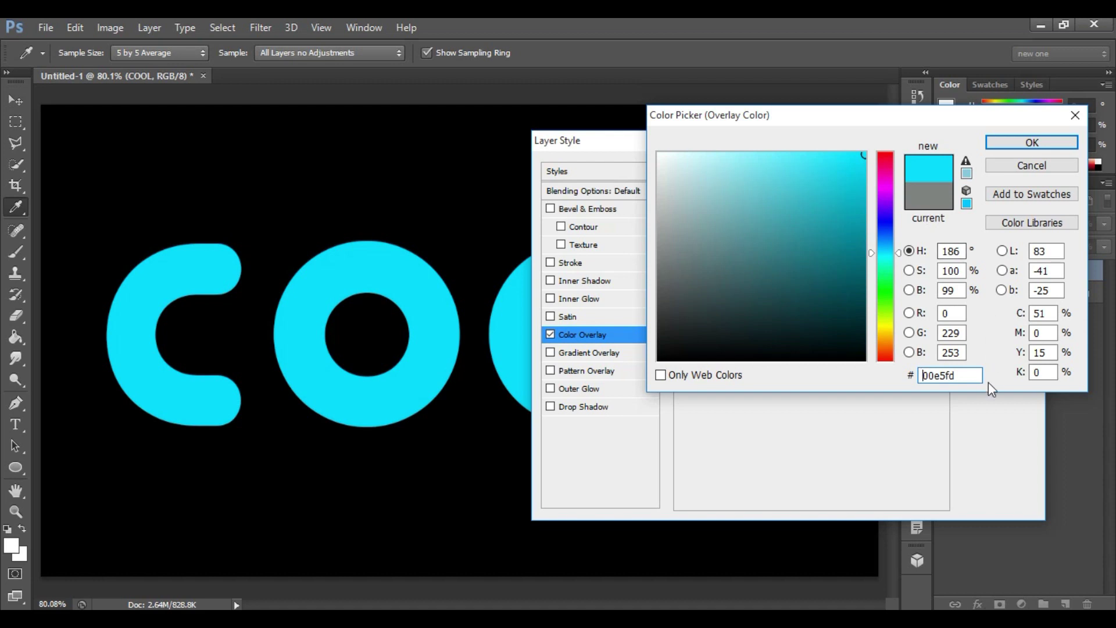
left_click(966, 376)
left_click_drag(958, 377, 921, 373)
left_click(1038, 144)
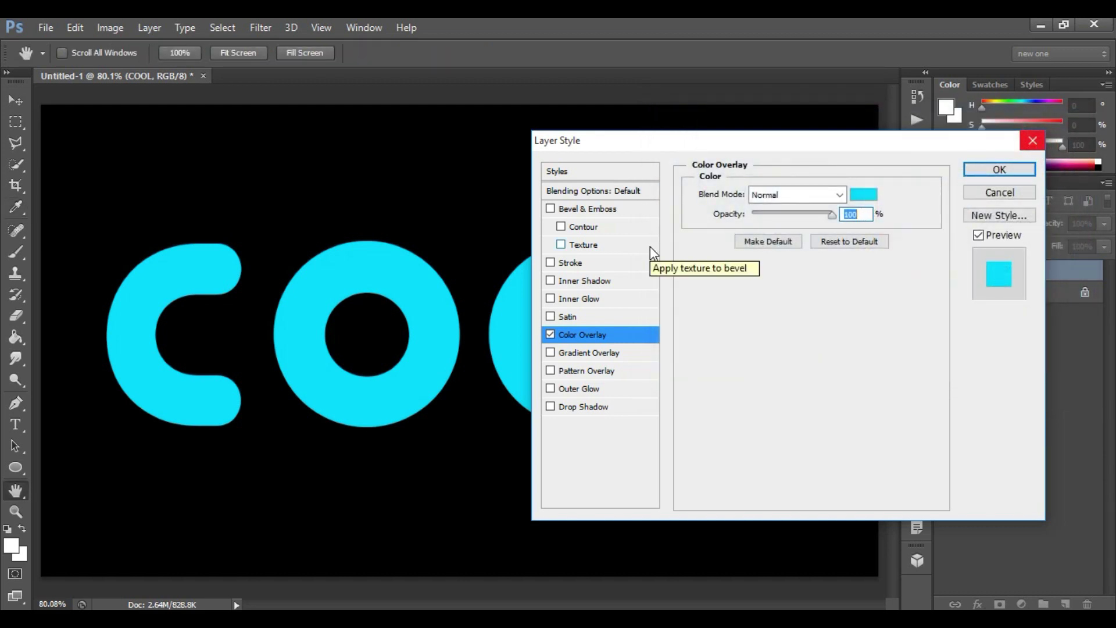
Step: Add a Bevel & Emboss with depth 35, size 32 and soften 2
left_click(574, 210)
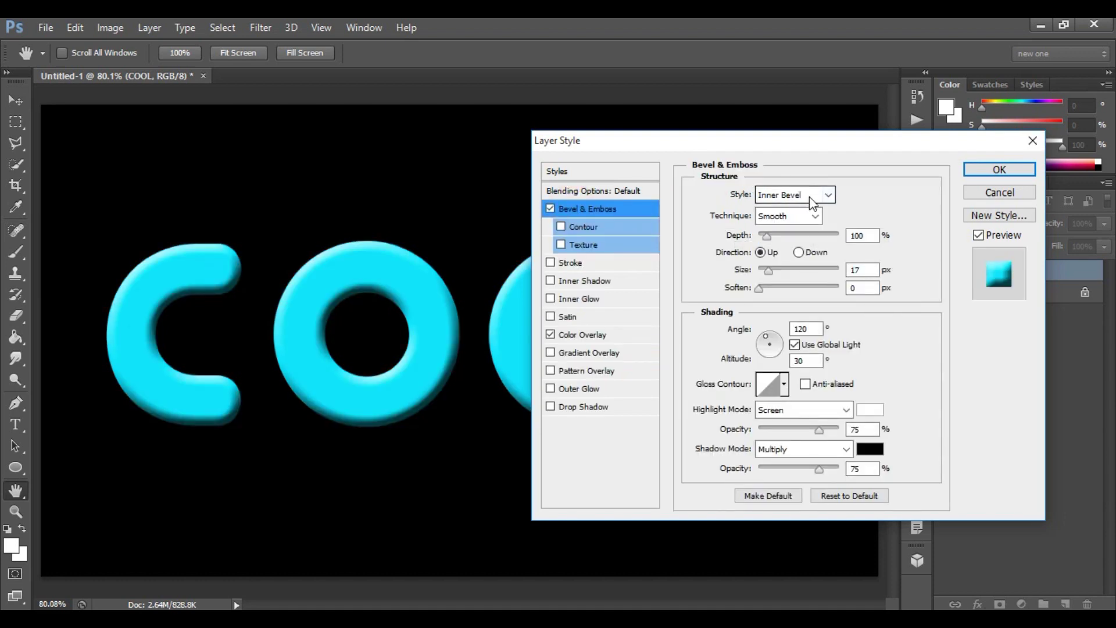
left_click(767, 238)
left_click_drag(767, 239, 765, 238)
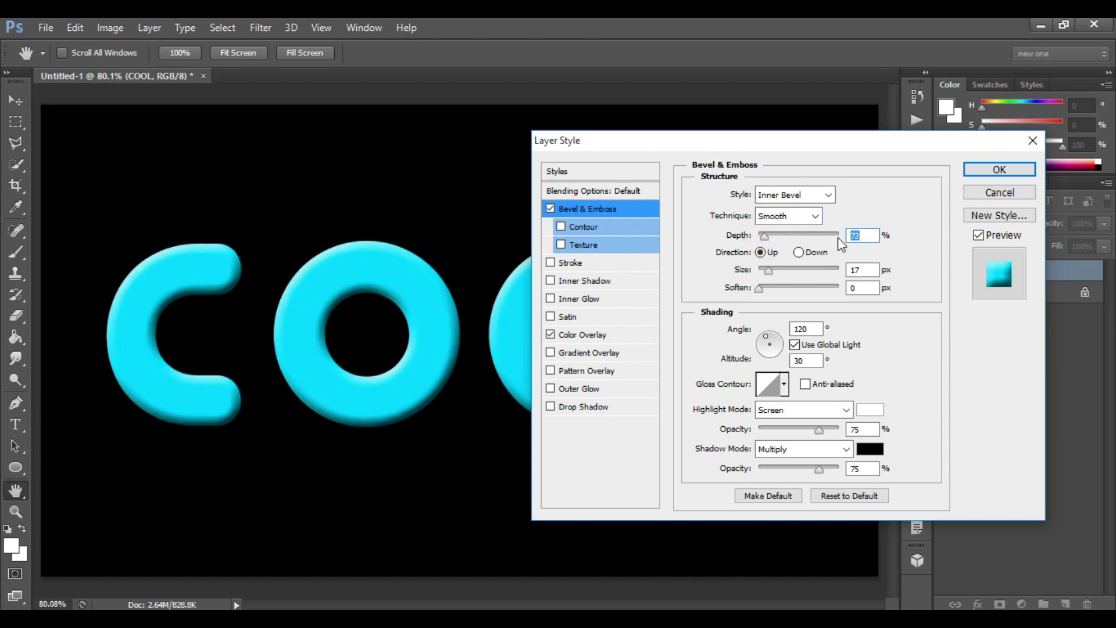
type("35")
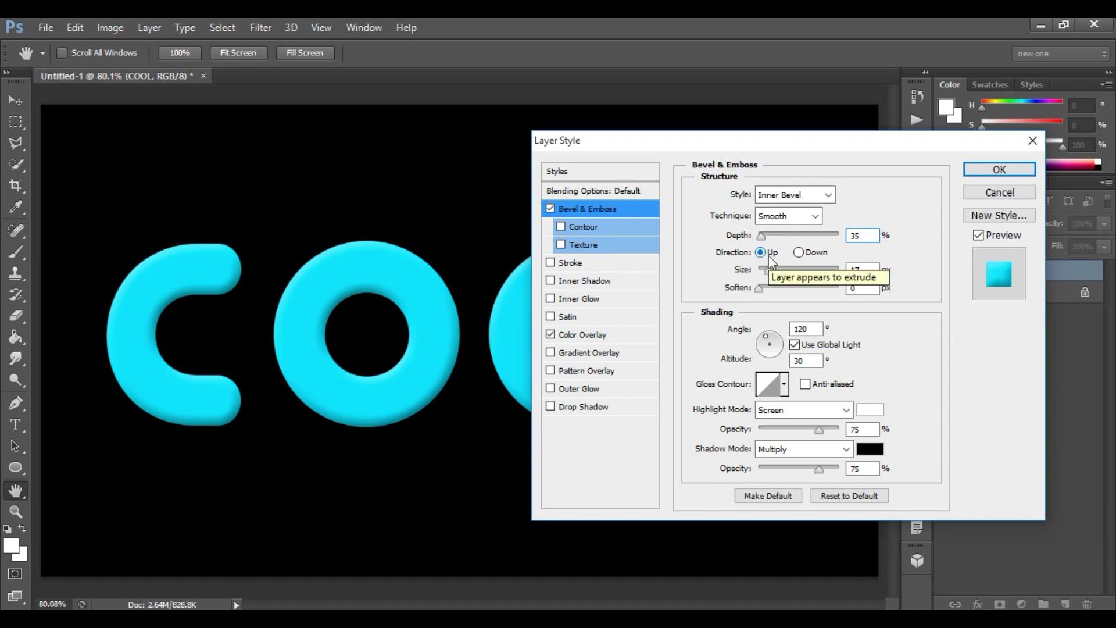
double_click(869, 269)
key("BackSpace")
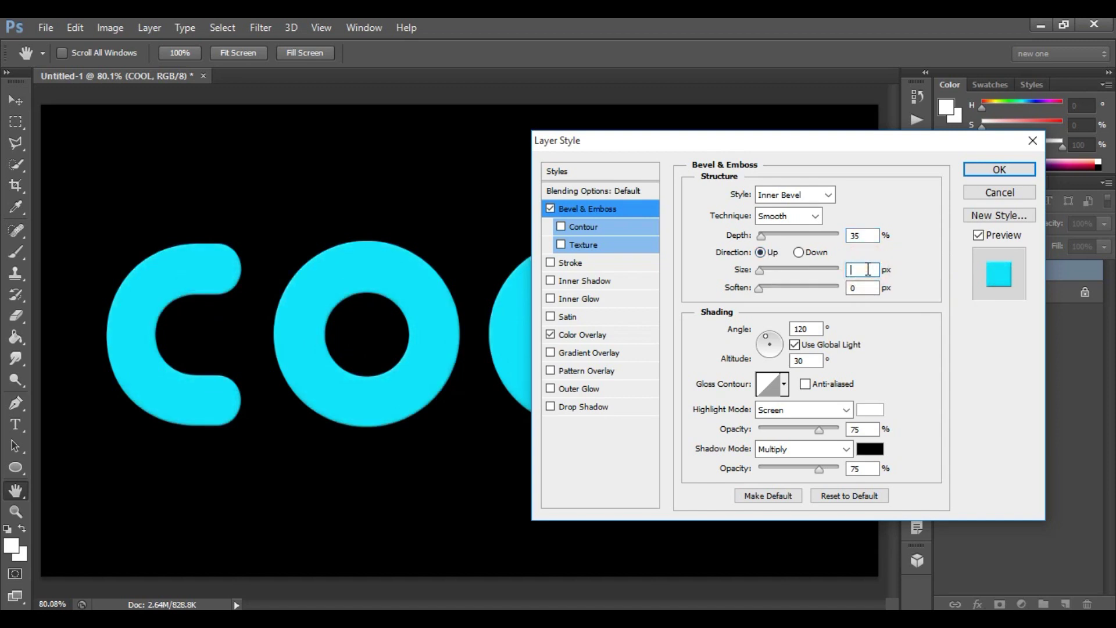
type("32")
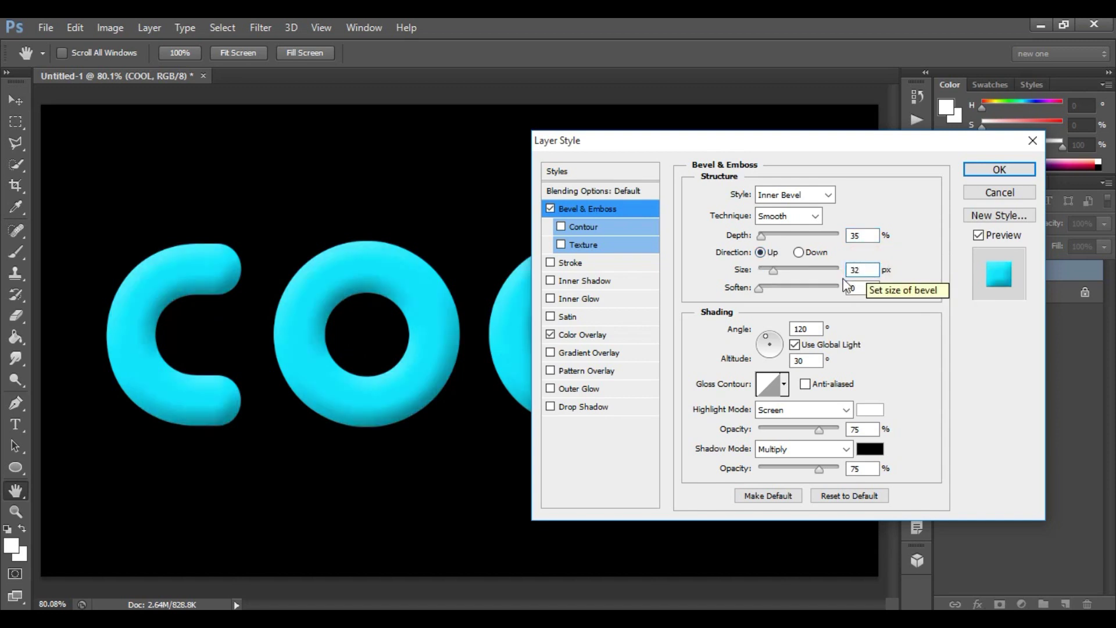
double_click(864, 289)
type("2")
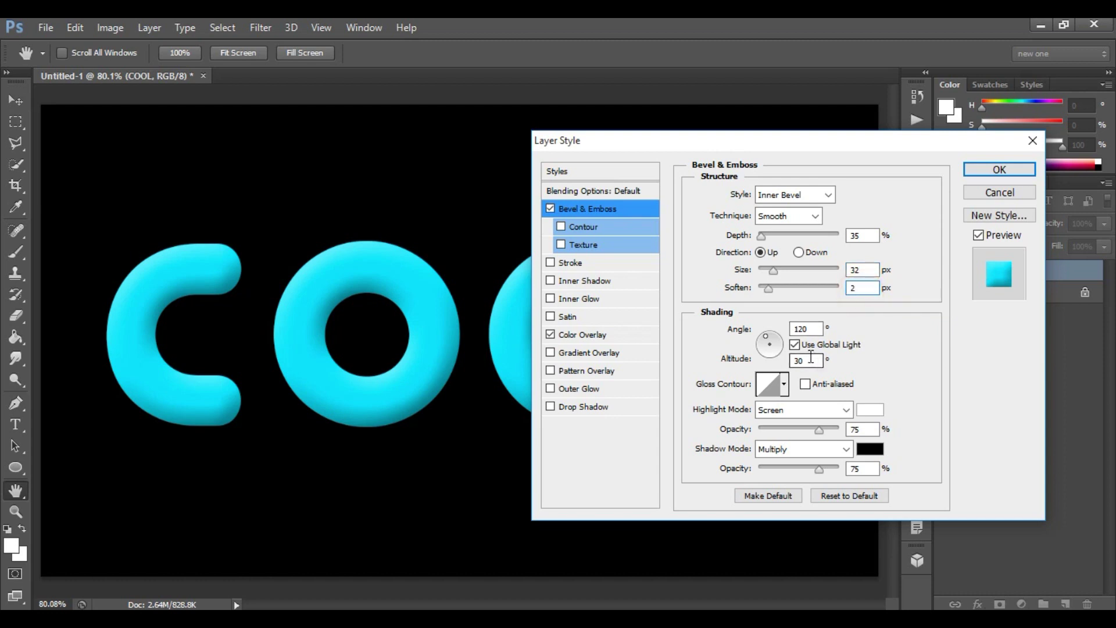
Step: Turn off Use Global Light and set the bevel angle 150° and altitude 46°
left_click(799, 347)
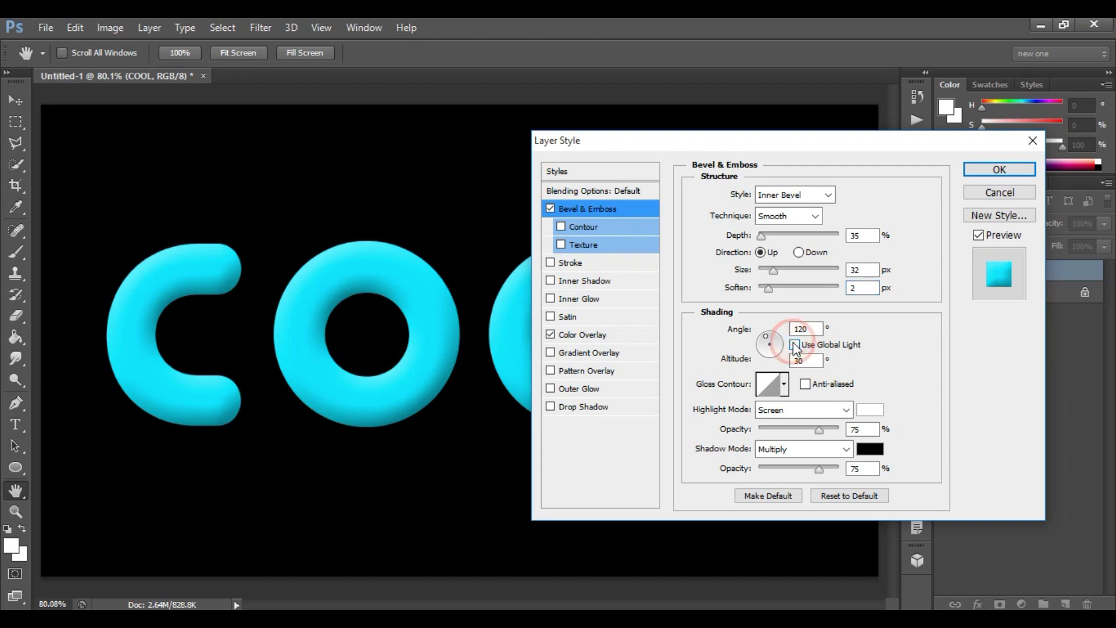
double_click(813, 329)
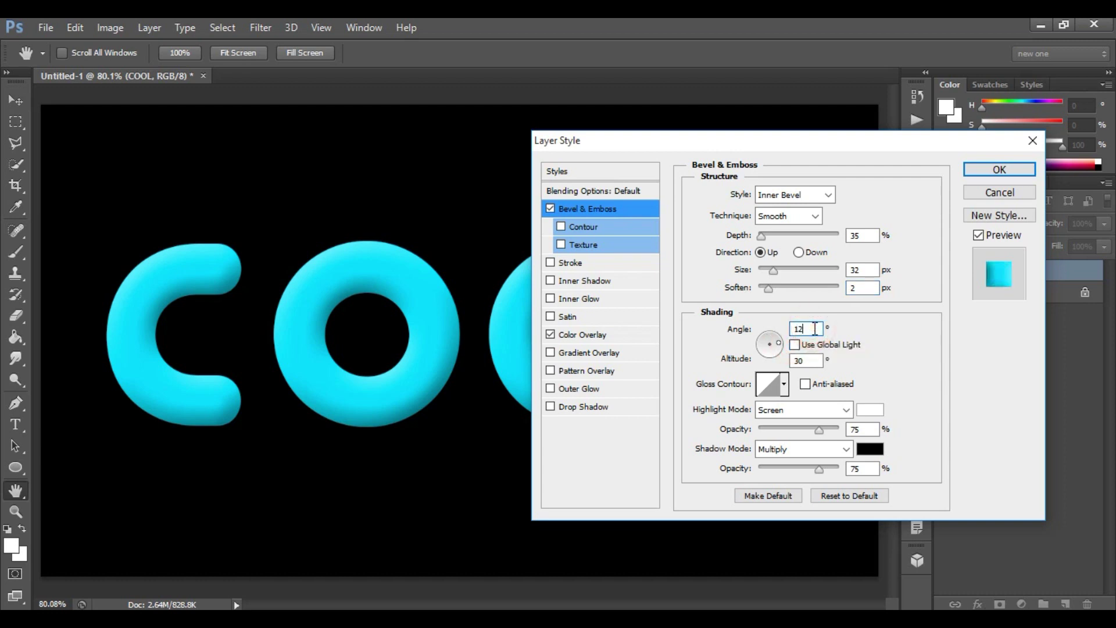
type("150")
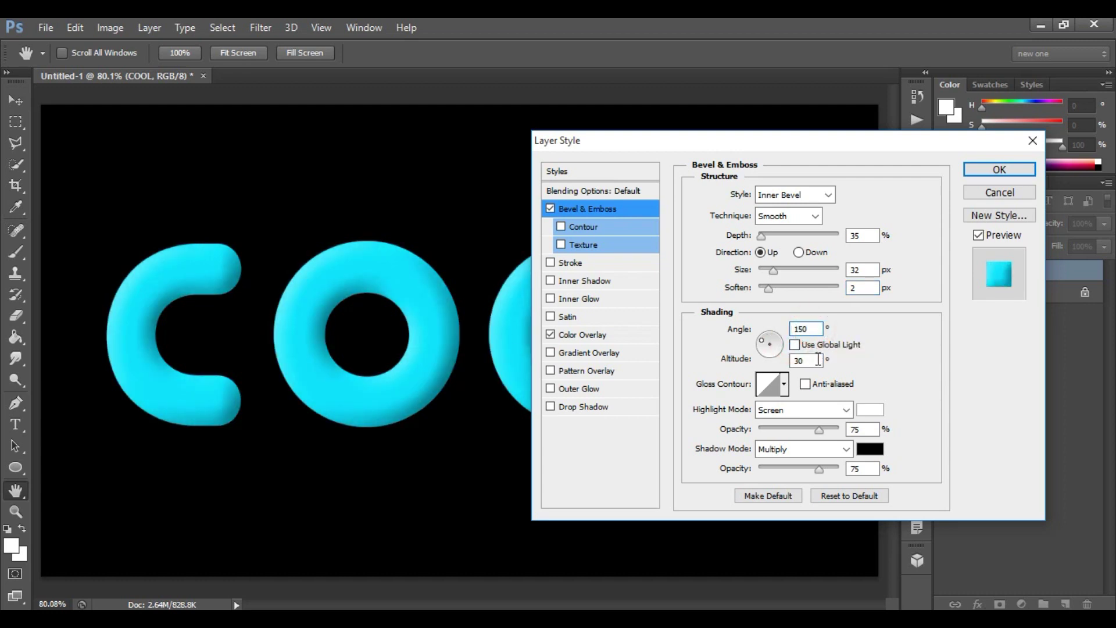
double_click(816, 361)
type("0")
key("BackSpace")
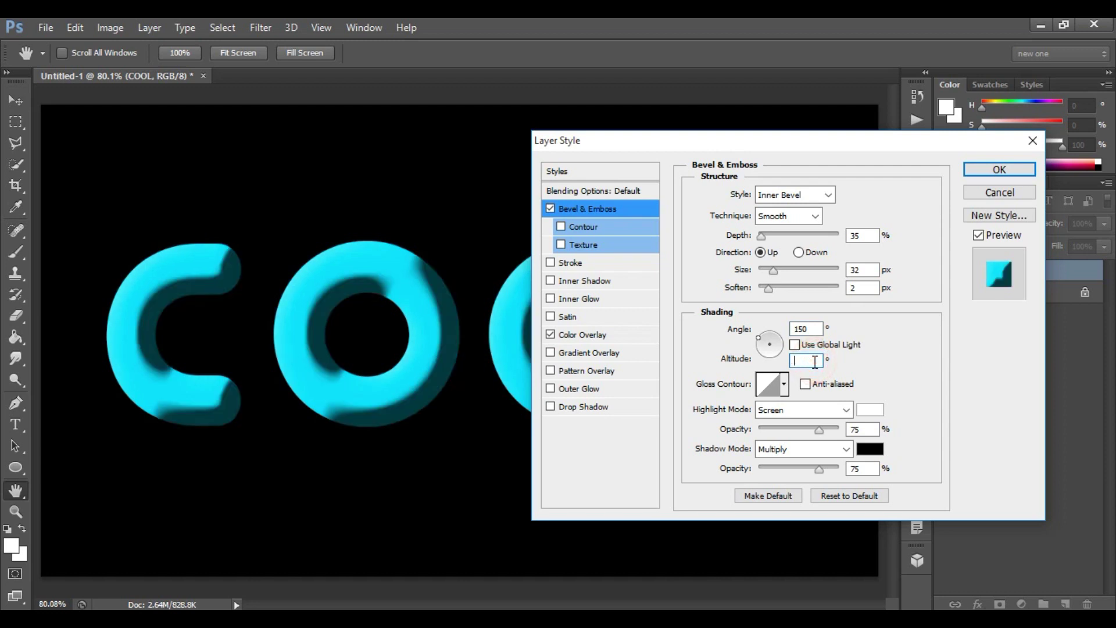
type("46")
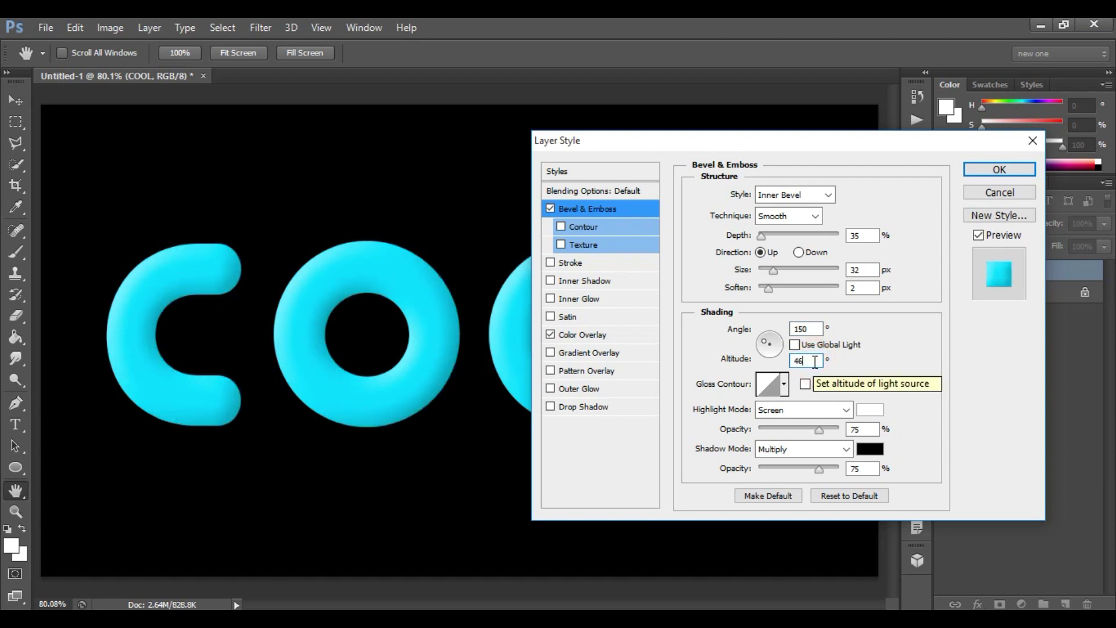
left_click(785, 389)
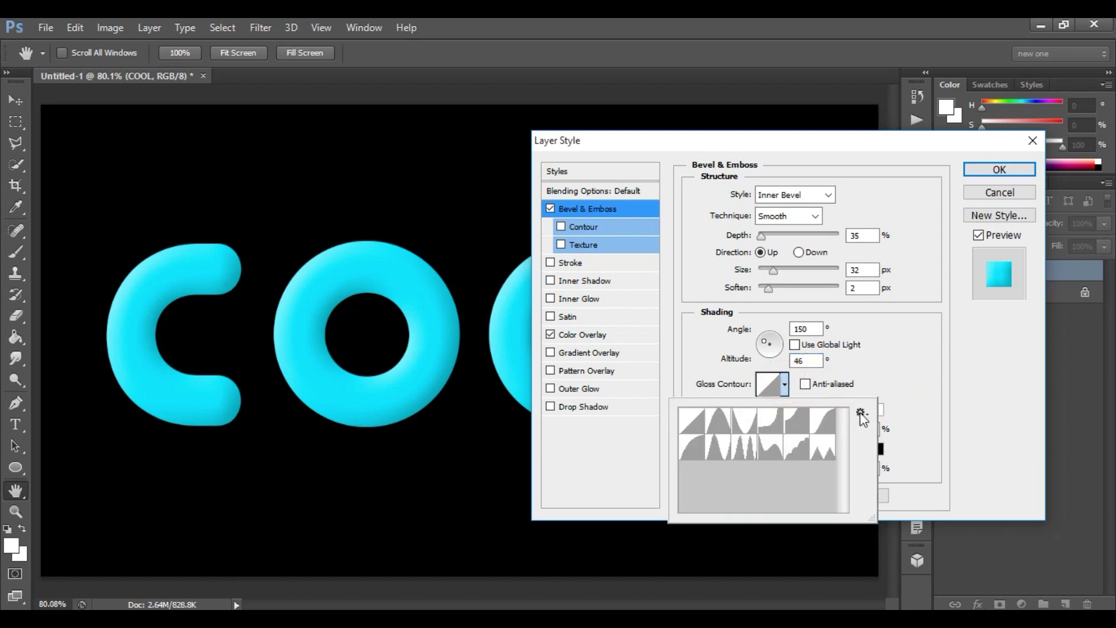
Step: Load the Contours preset set and apply the Ring - Triple gloss contour
left_click(861, 413)
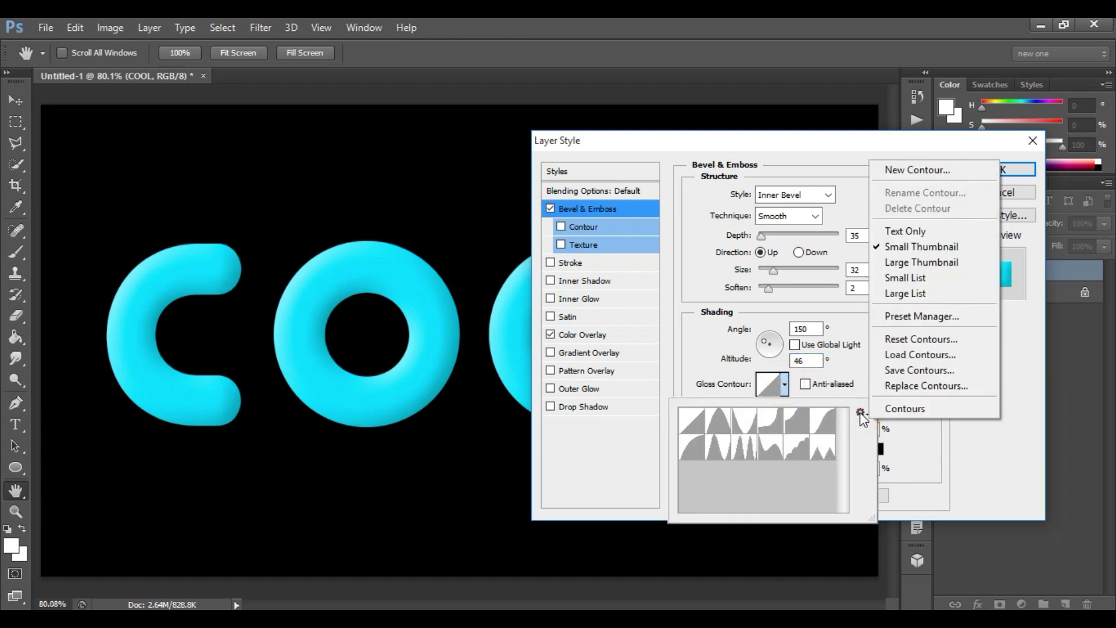
left_click(900, 411)
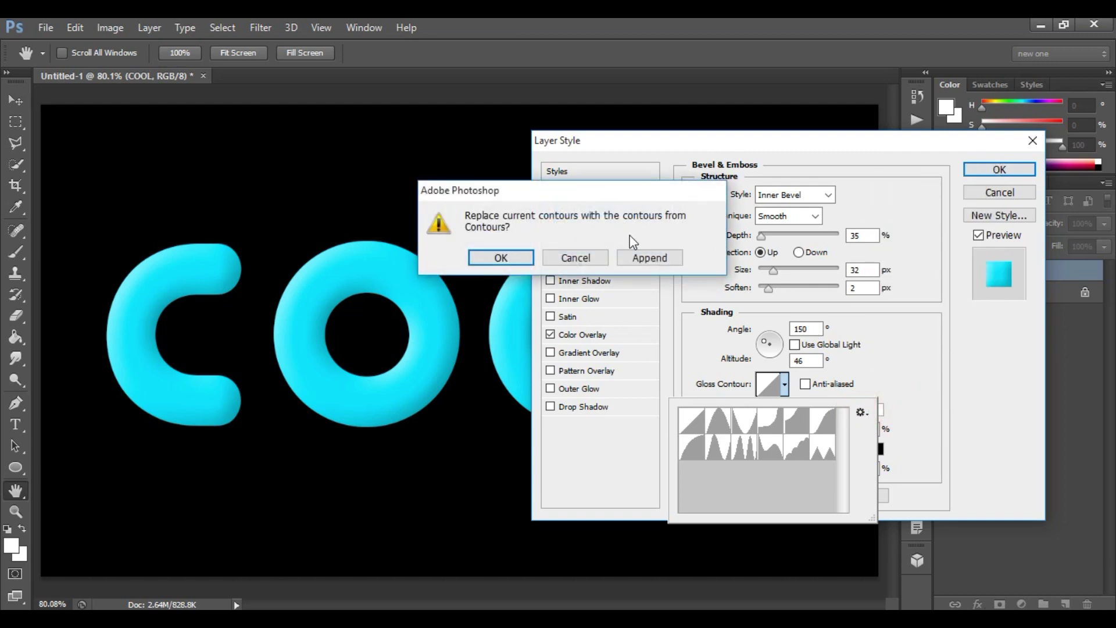
left_click(500, 261)
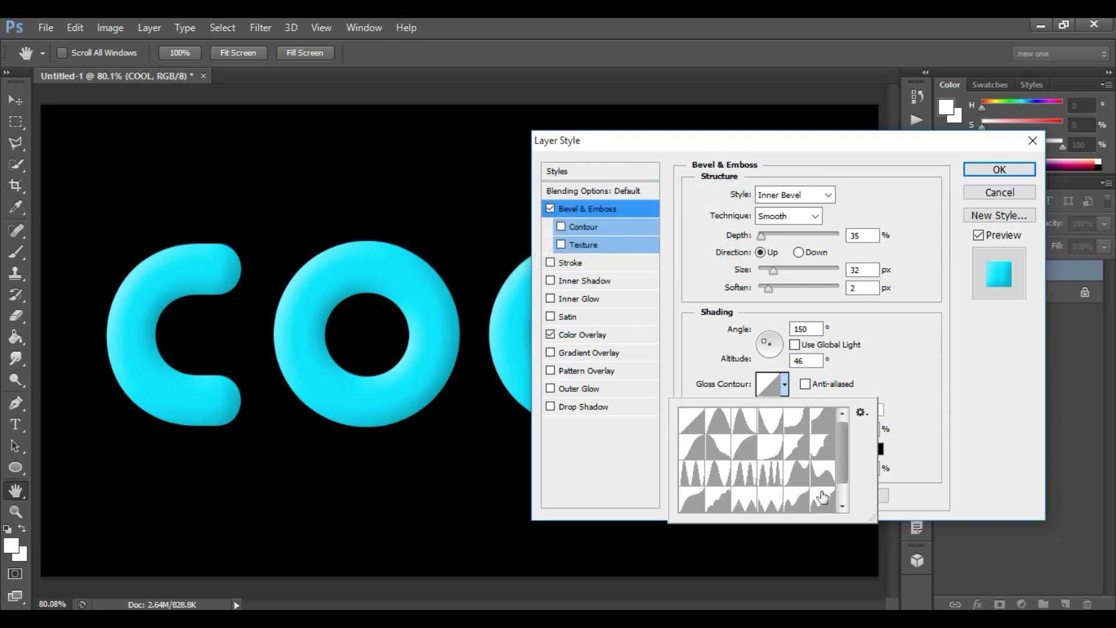
left_click_drag(840, 465, 848, 452)
left_click(772, 478)
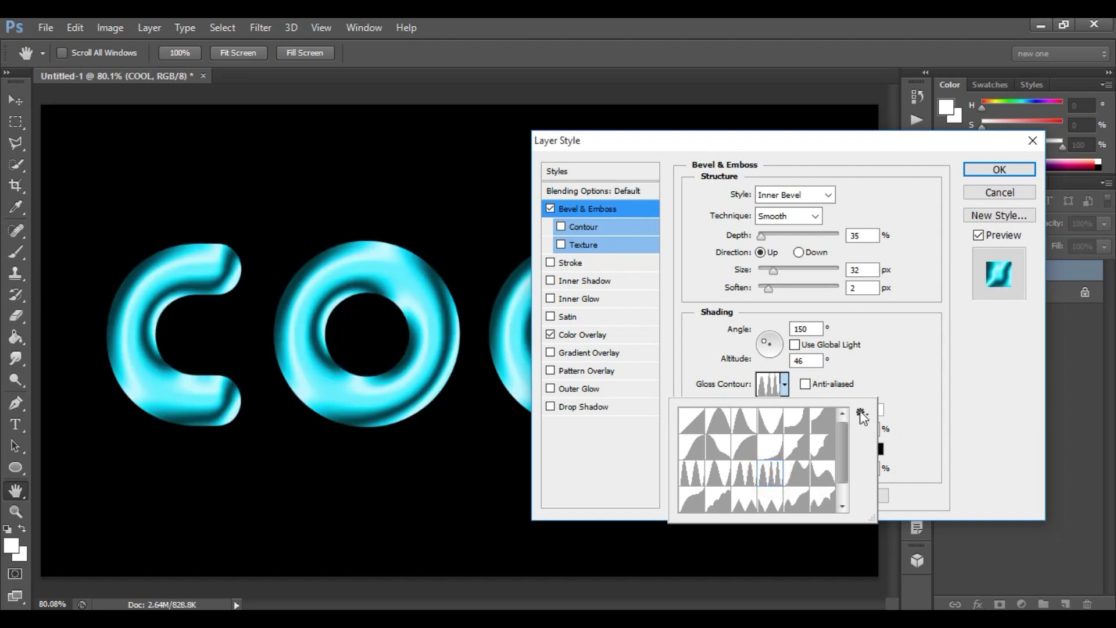
Step: Set the bevel's Shadow Mode opacity to 0%
left_click(861, 414)
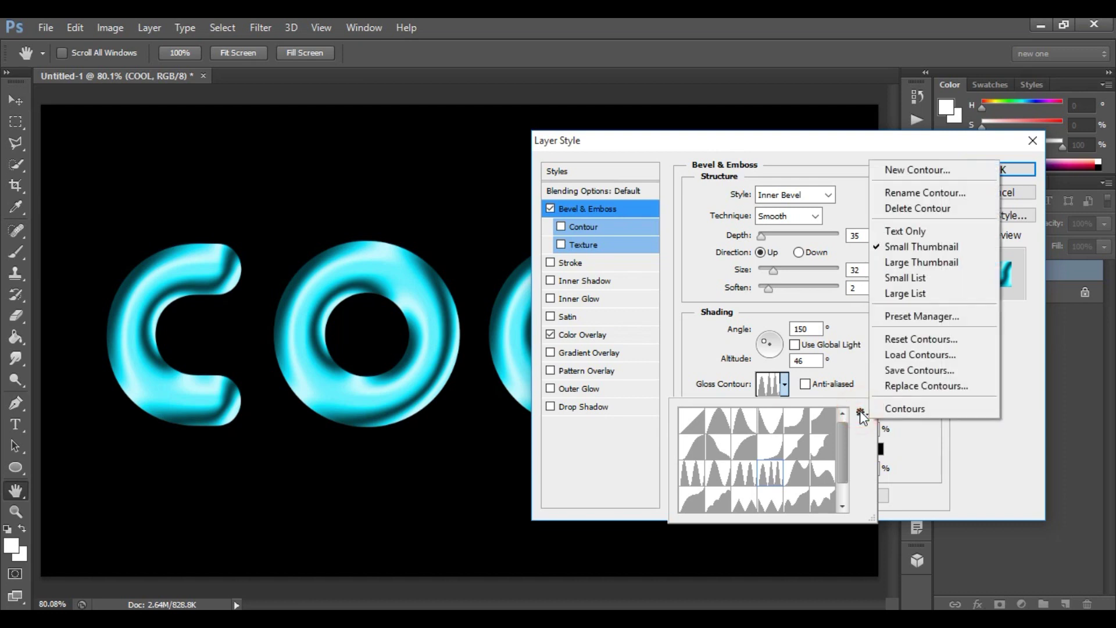
left_click(922, 278)
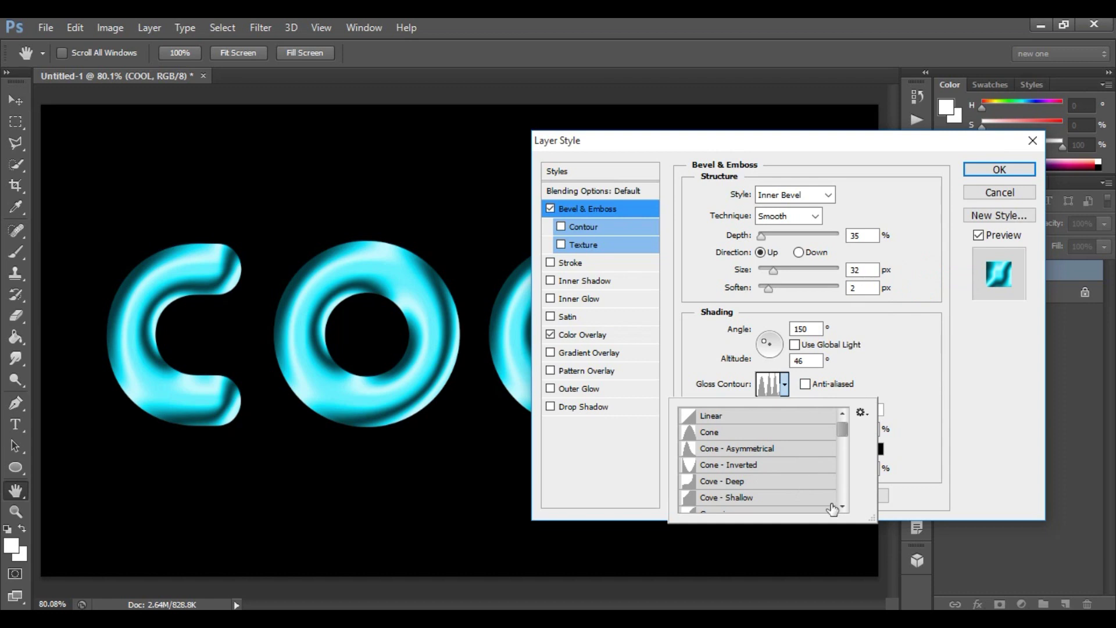
left_click_drag(842, 427, 846, 456)
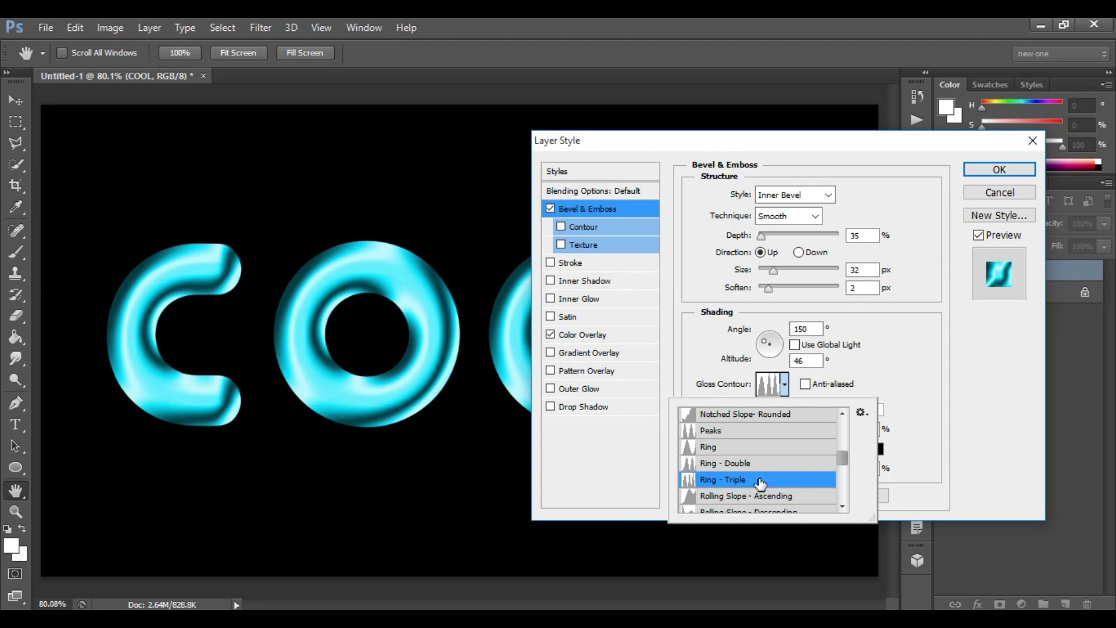
left_click(787, 388)
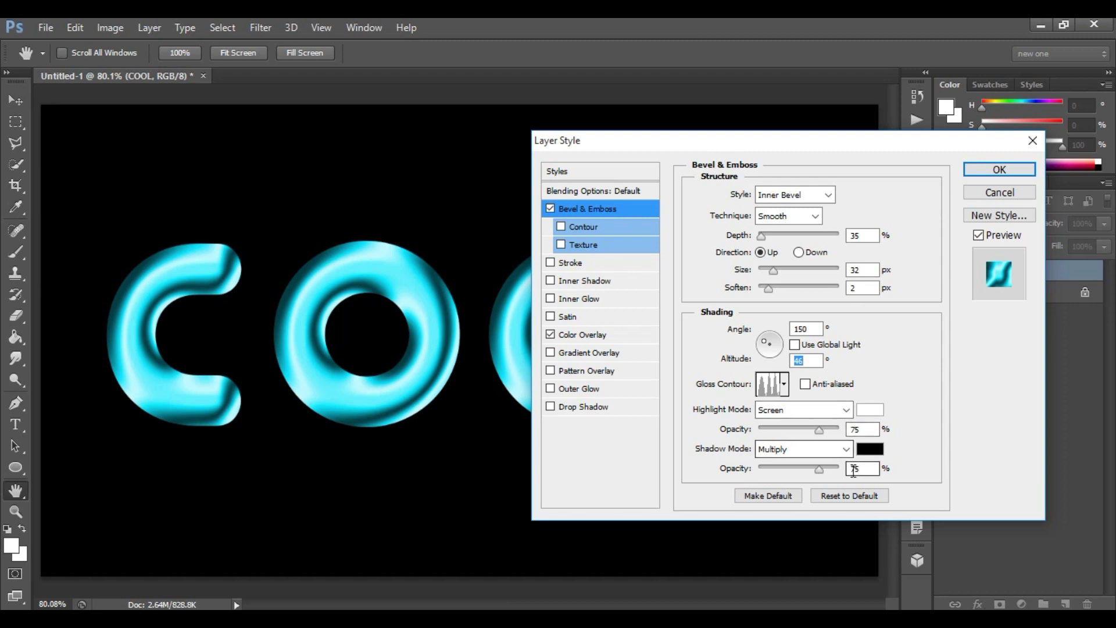
left_click_drag(818, 472, 755, 468)
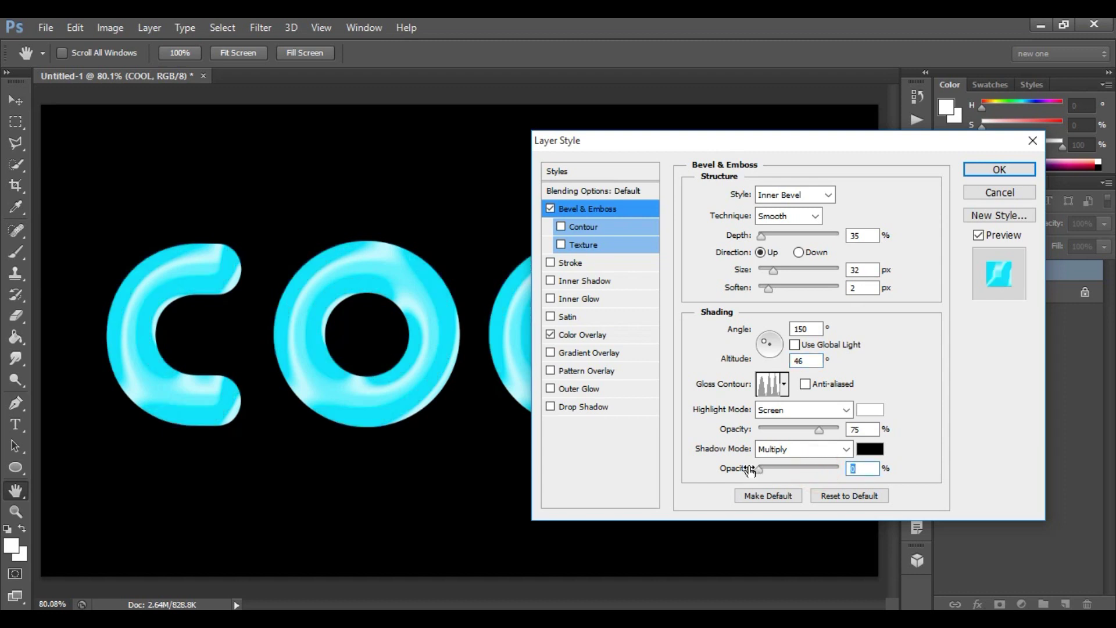
left_click(581, 228)
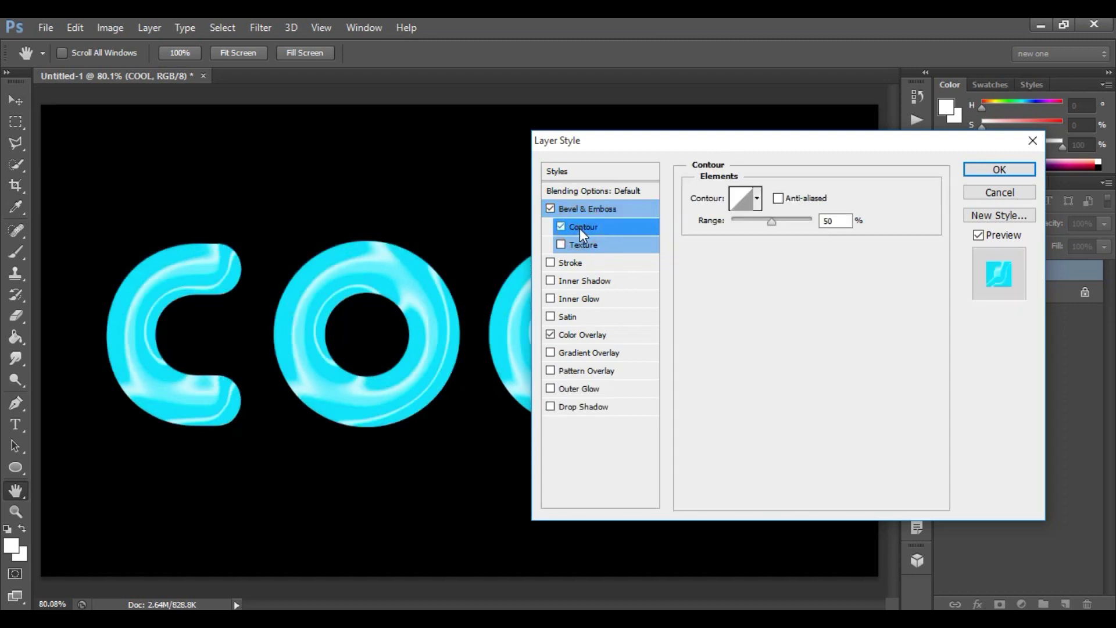
Step: Apply a Ring - Double bevel contour with Range set to 100%
left_click(756, 200)
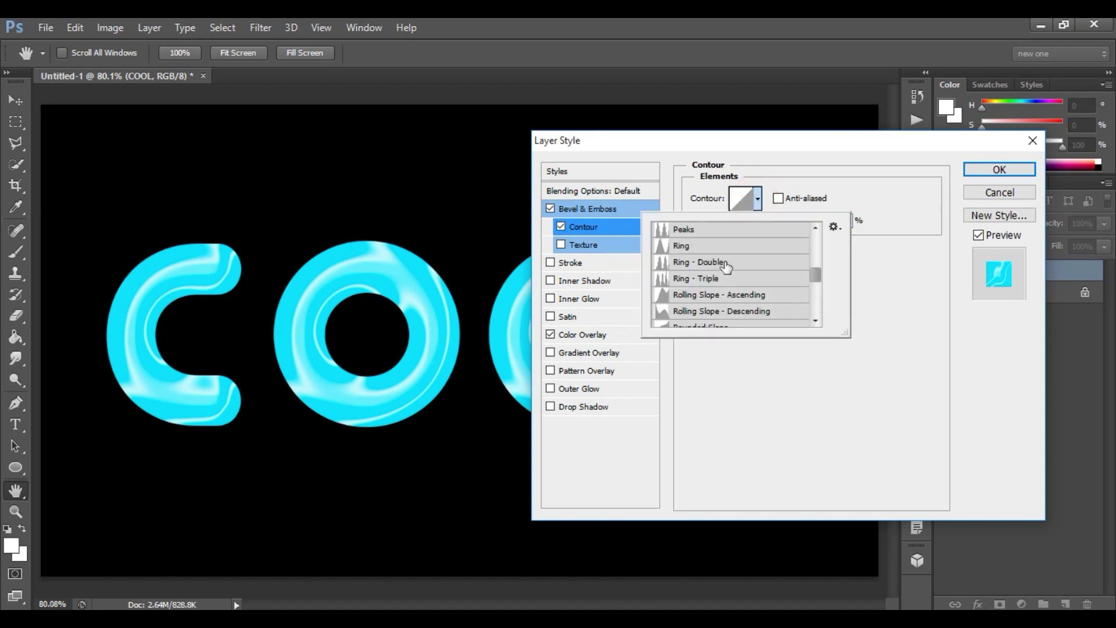
left_click(710, 263)
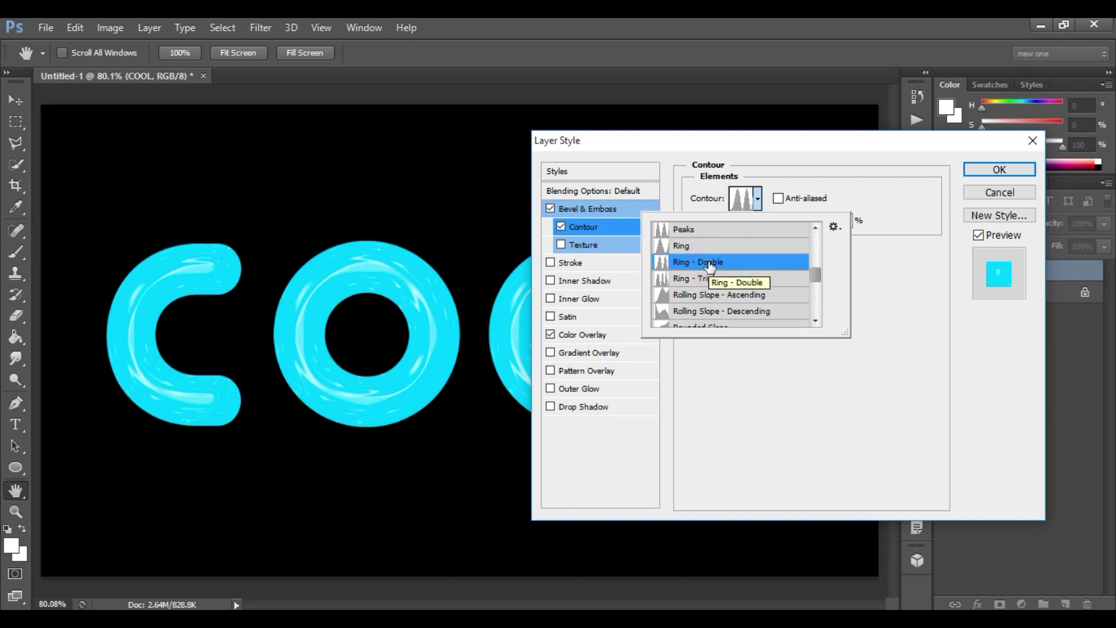
double_click(711, 263)
left_click(771, 221)
left_click_drag(771, 221, 830, 221)
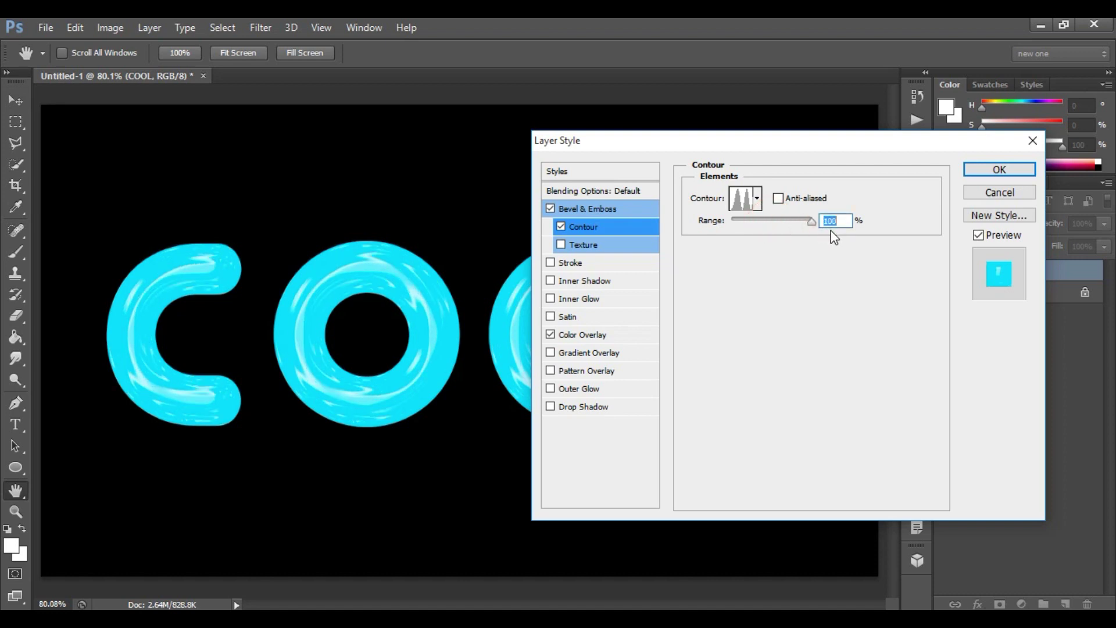
left_click(573, 300)
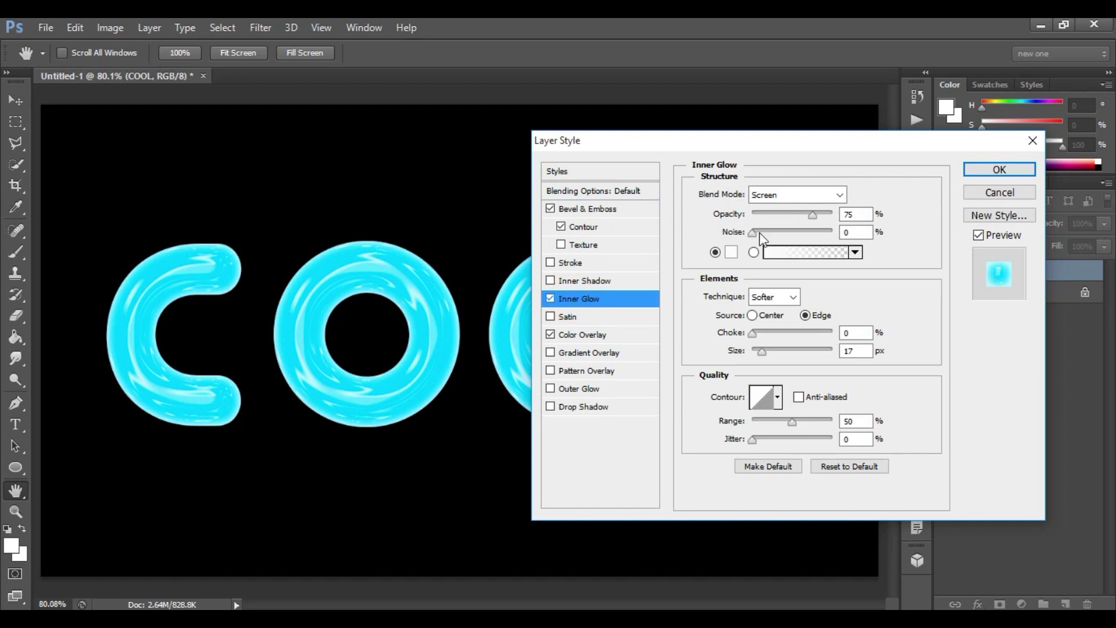
Step: Set the Inner Glow to Multiply blend mode with a black glow colour
left_click(808, 197)
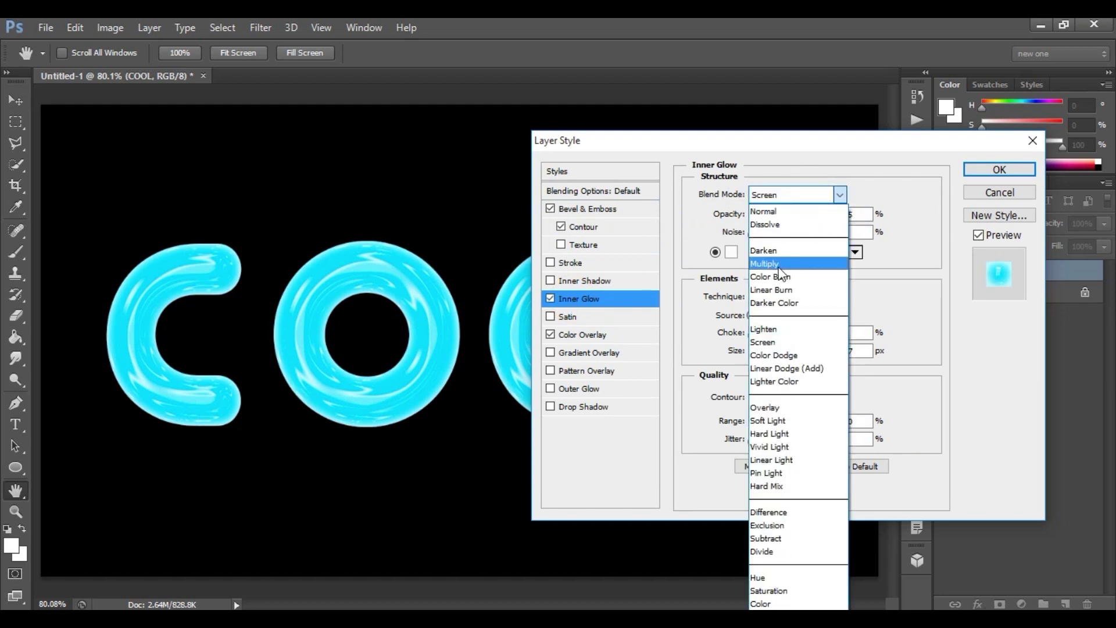
left_click(790, 264)
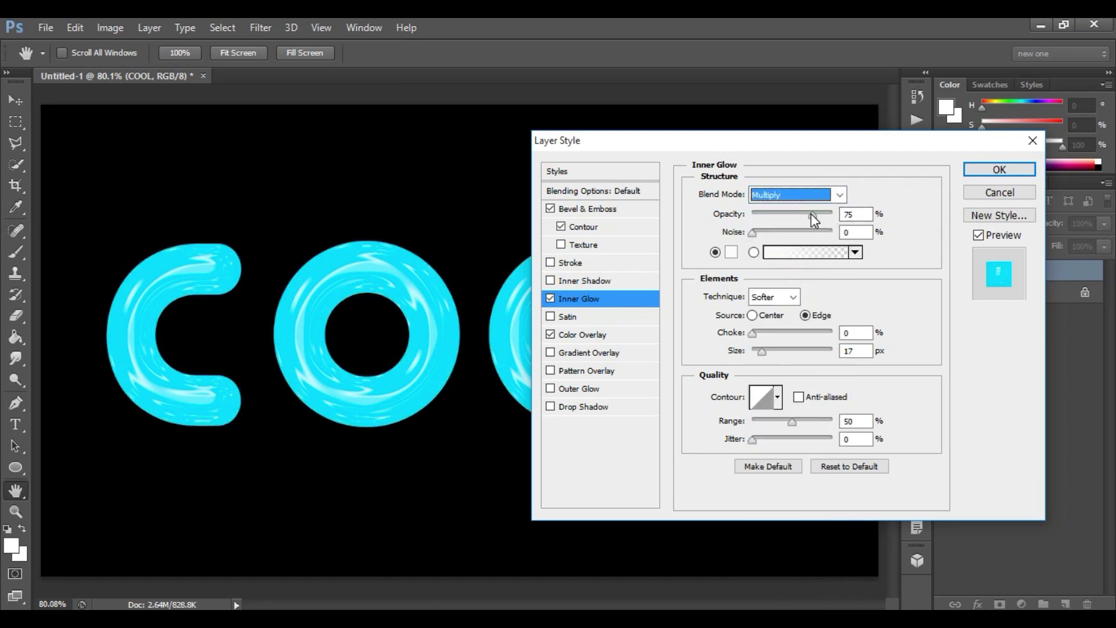
left_click_drag(812, 214, 804, 214)
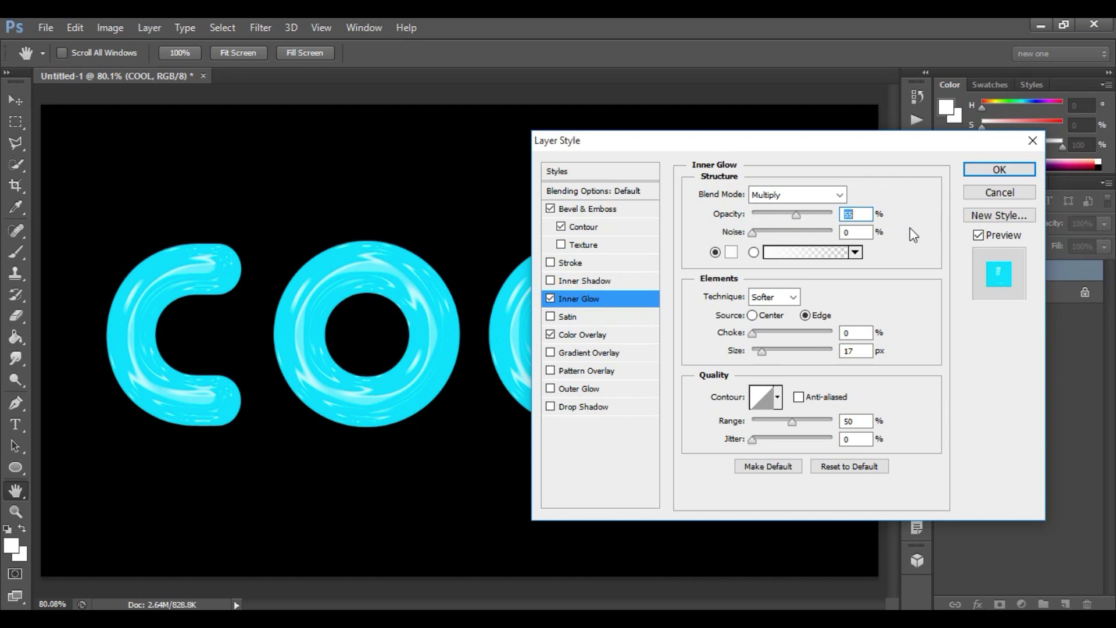
left_click(732, 253)
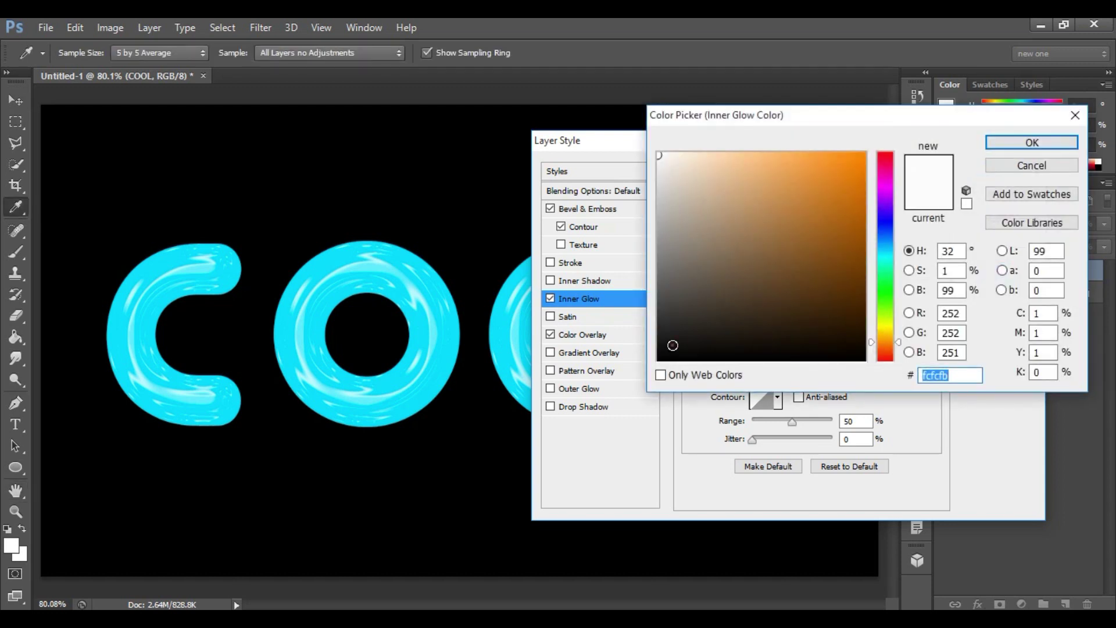
left_click_drag(702, 324, 640, 398)
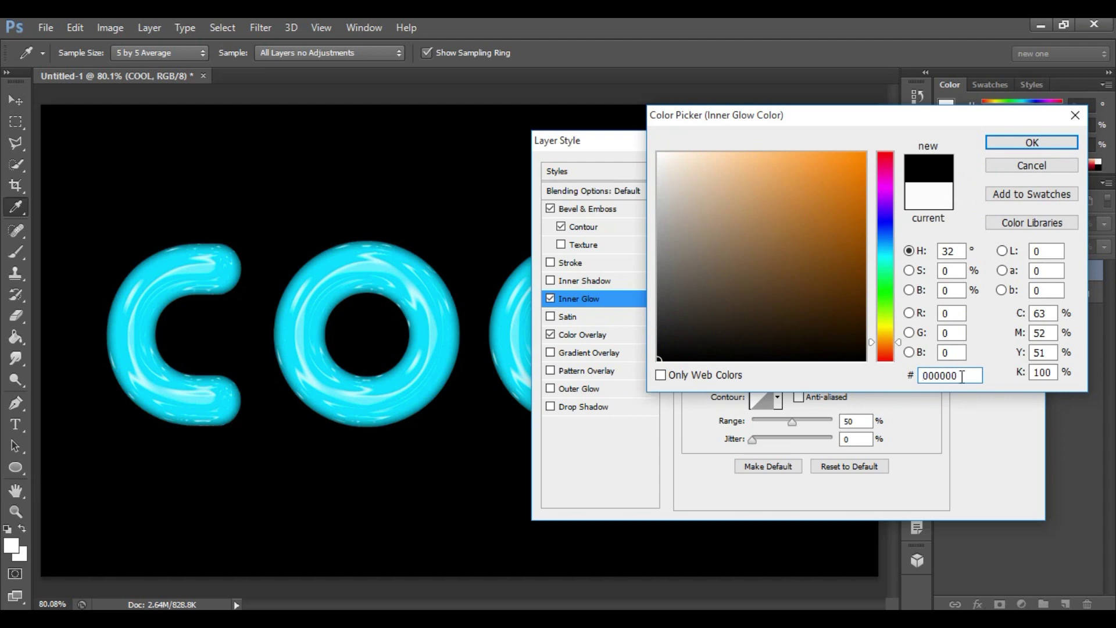
double_click(949, 375)
left_click(1032, 143)
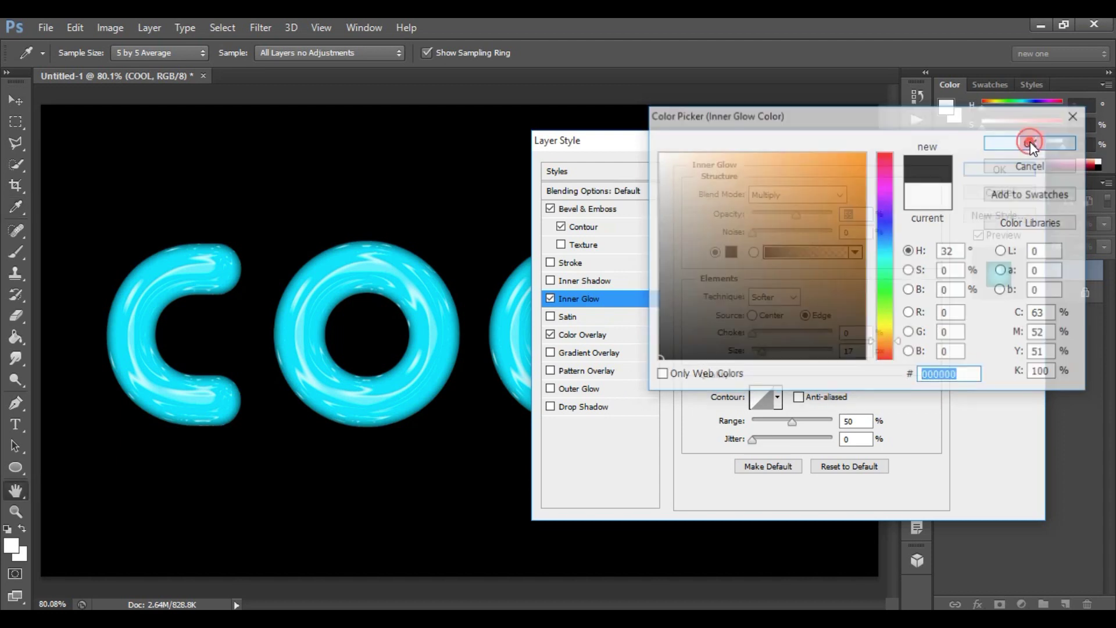
Step: Set Inner Glow choke 10, size 30 px and opacity 70%, then apply the style
left_click(793, 296)
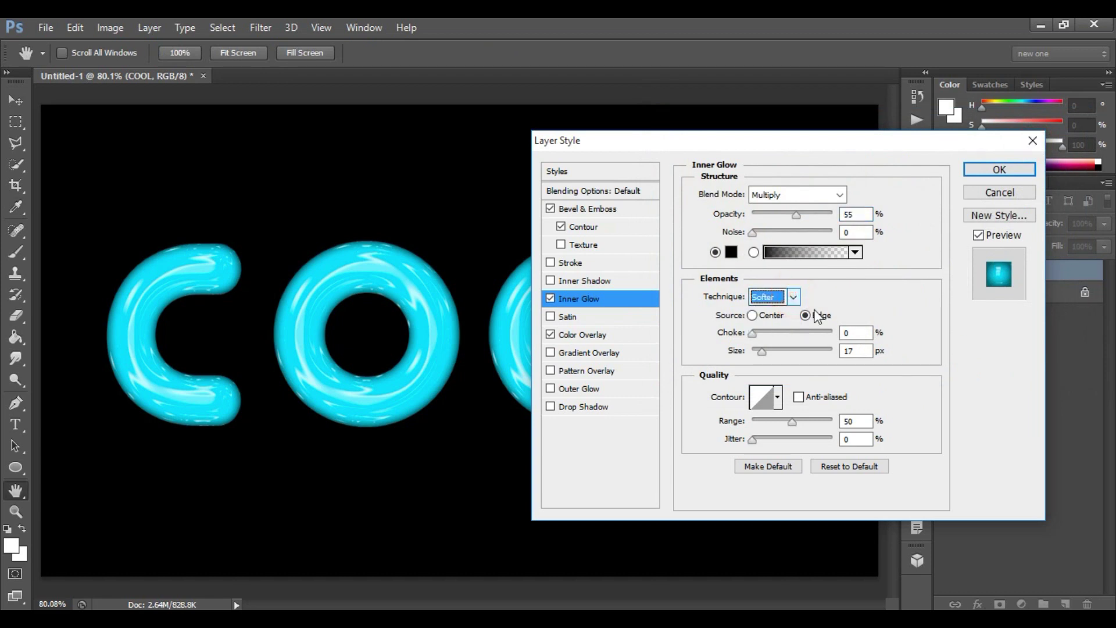
left_click(862, 333)
key("BackSpace")
type("10")
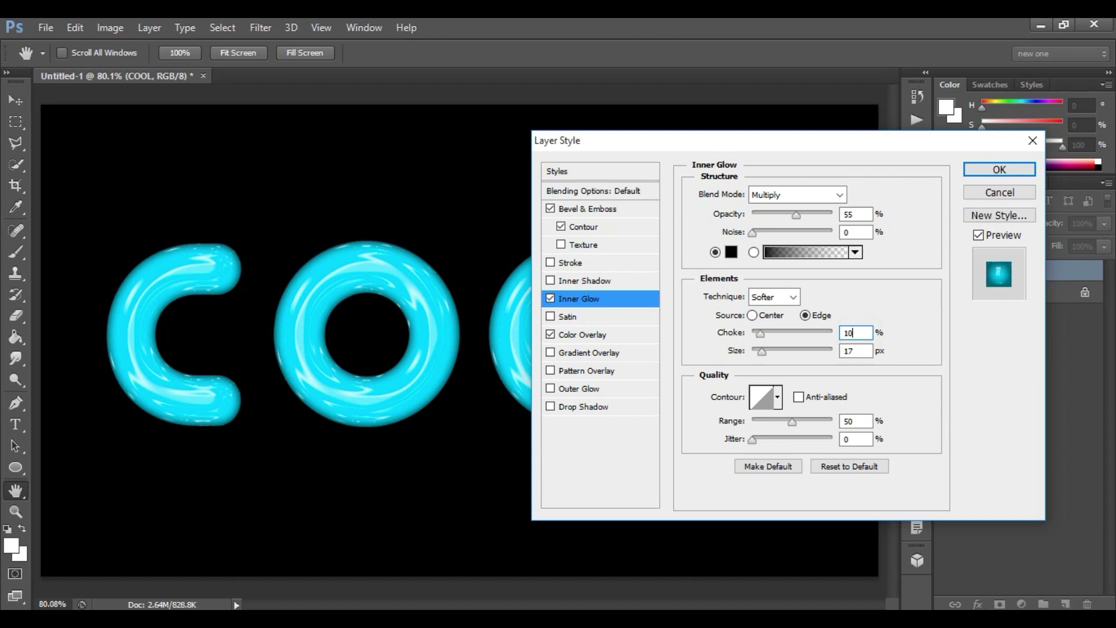
double_click(858, 352)
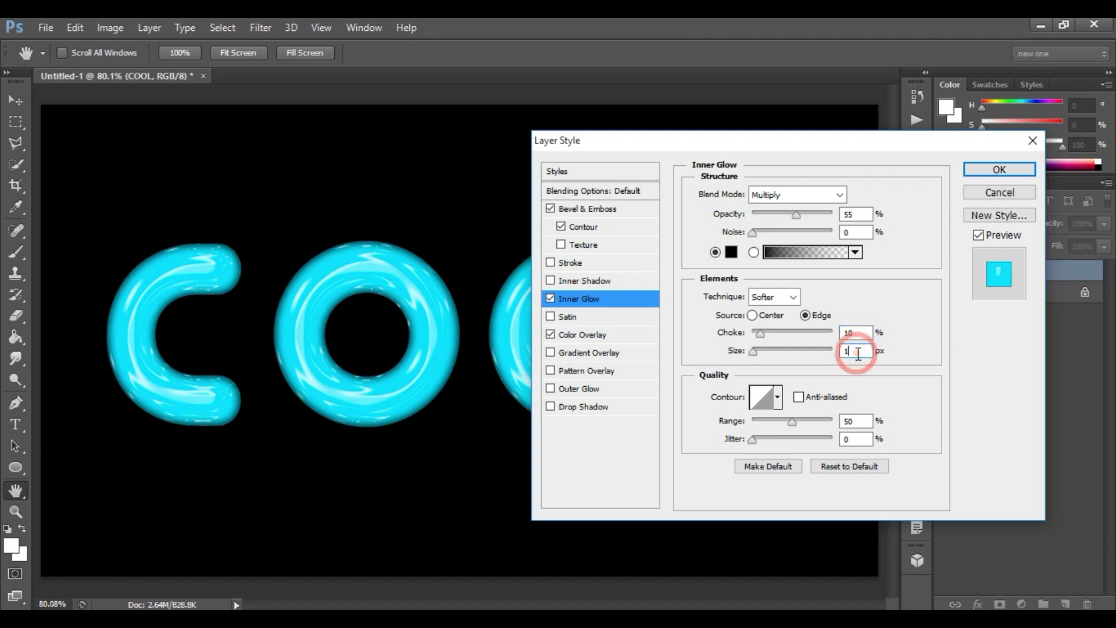
type("30")
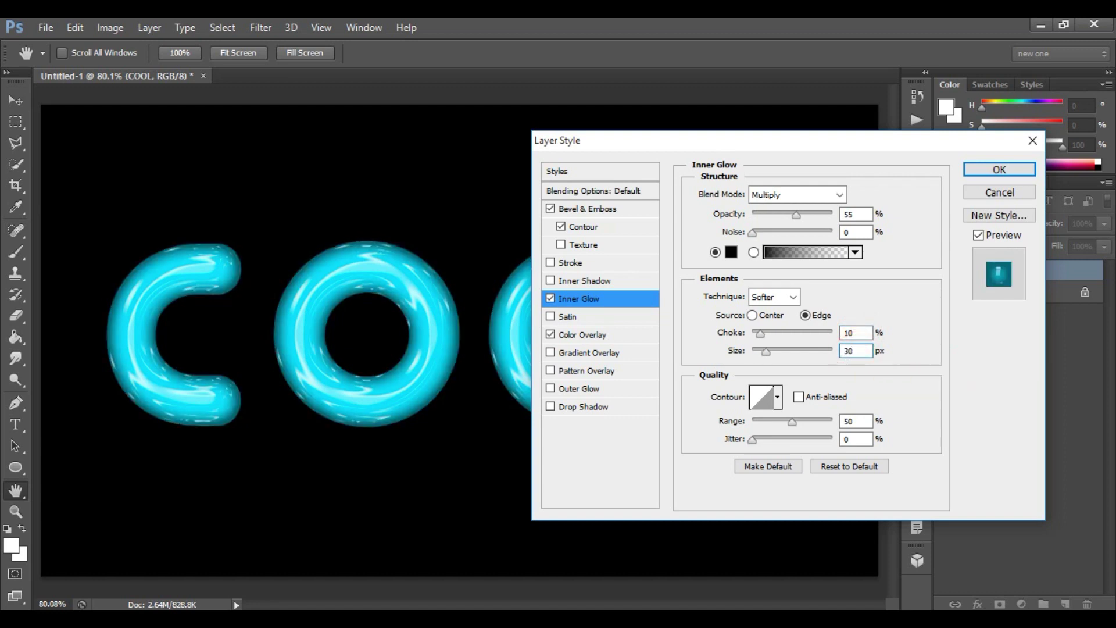
double_click(855, 215)
key("BackSpace")
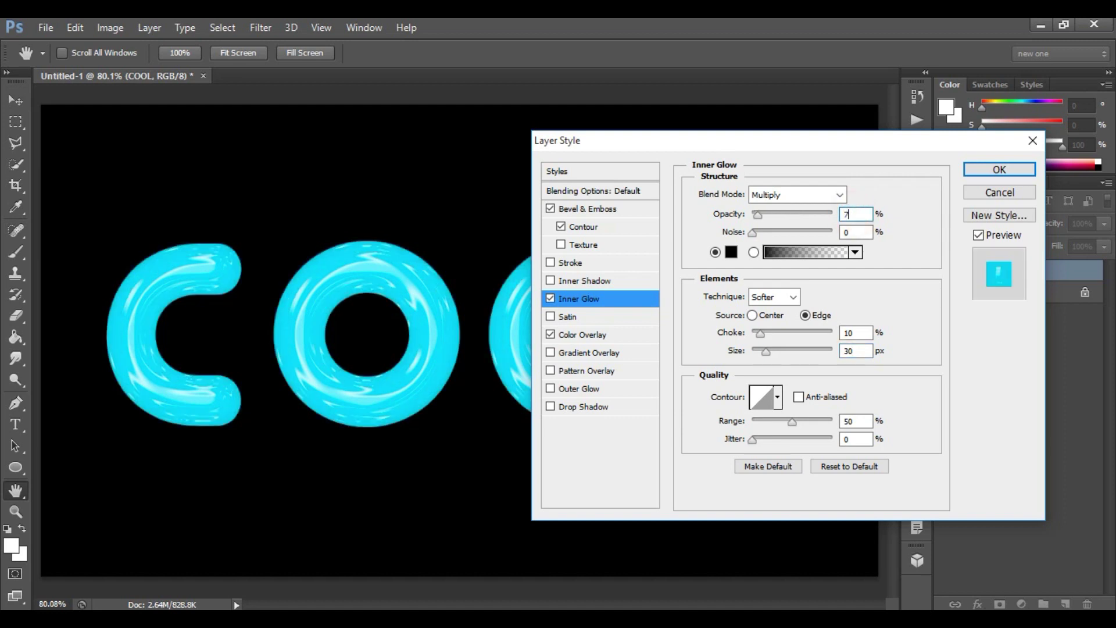
type("70")
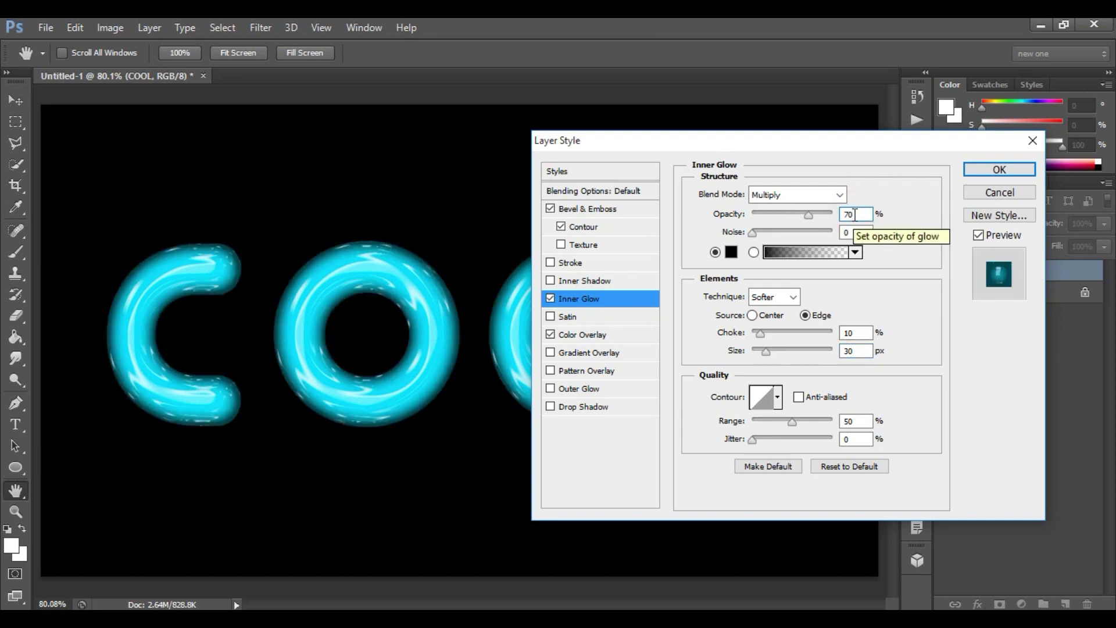
left_click(1004, 169)
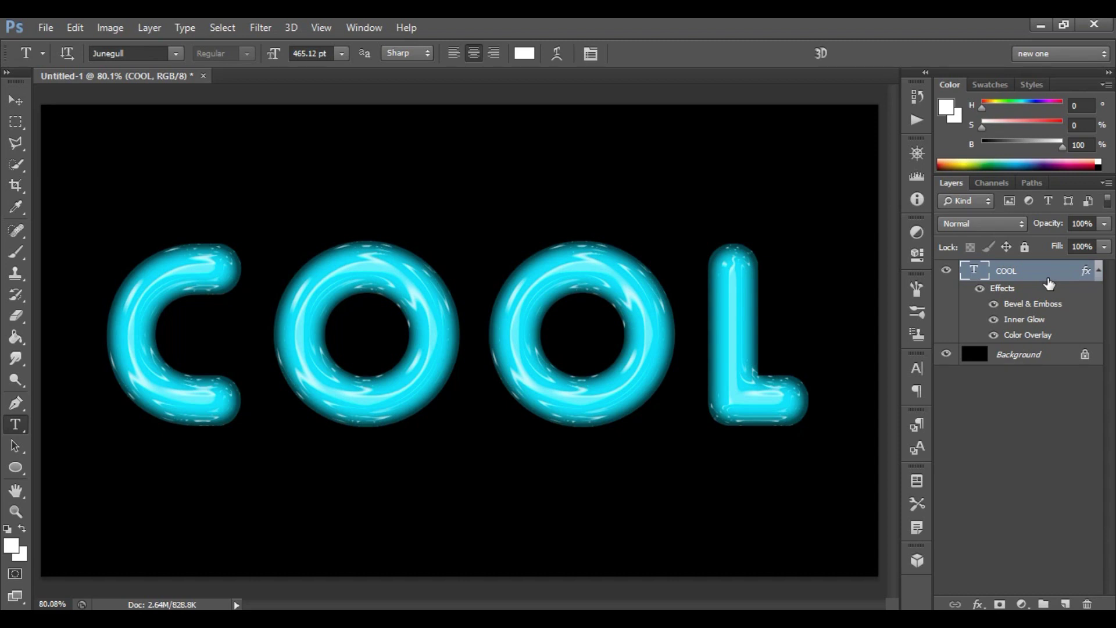
Step: Duplicate the COOL layer and set the copy's bevel altitude to 45°
key("ctrl+j")
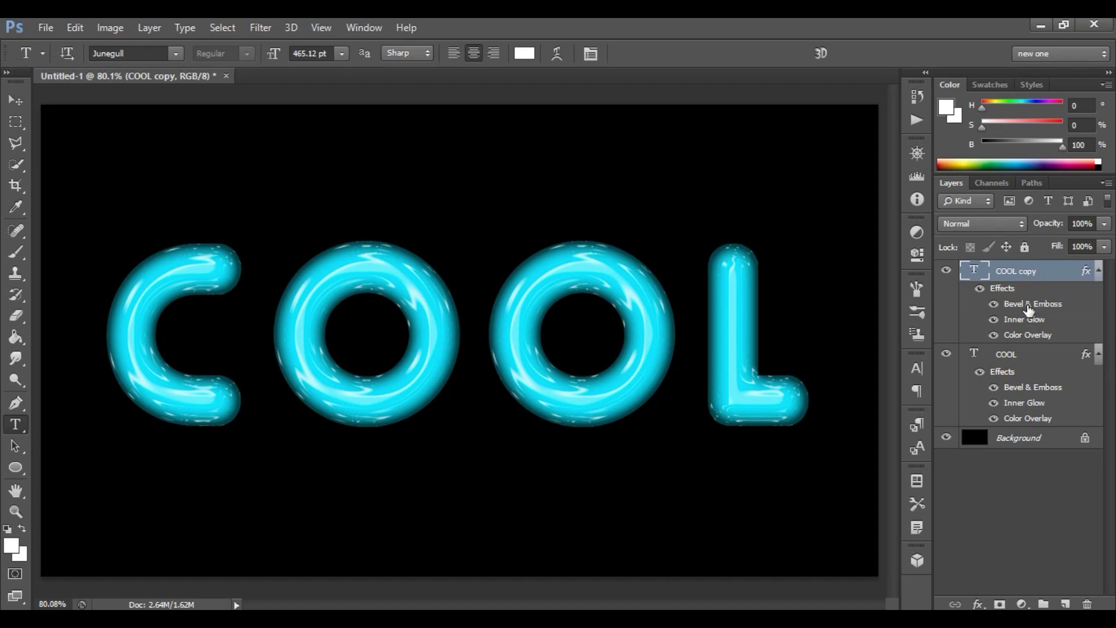
double_click(1029, 304)
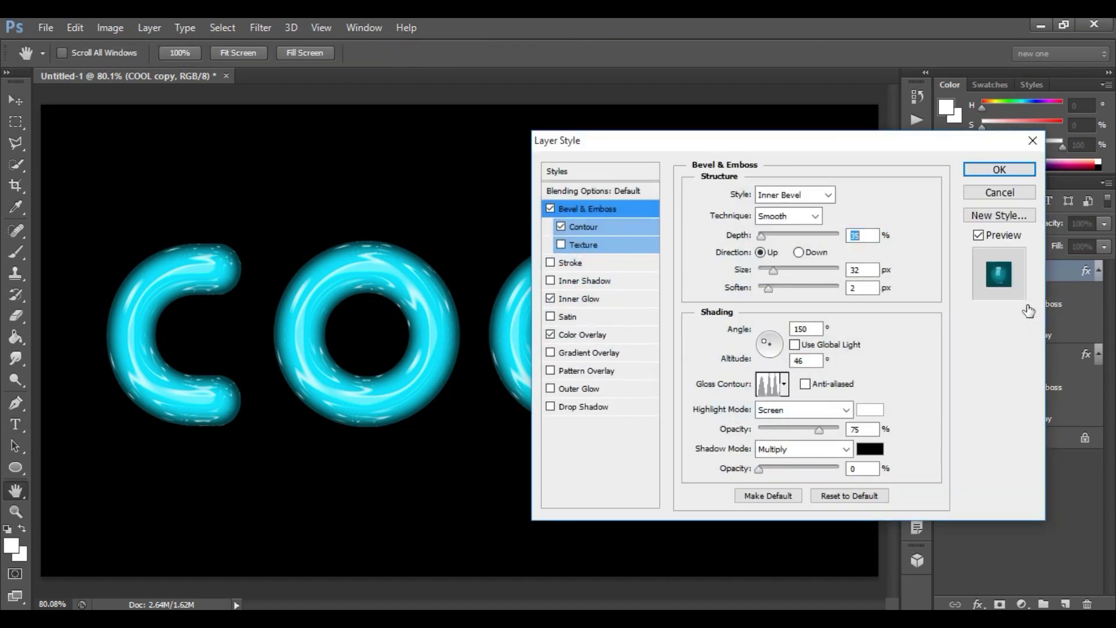
double_click(812, 360)
type("45")
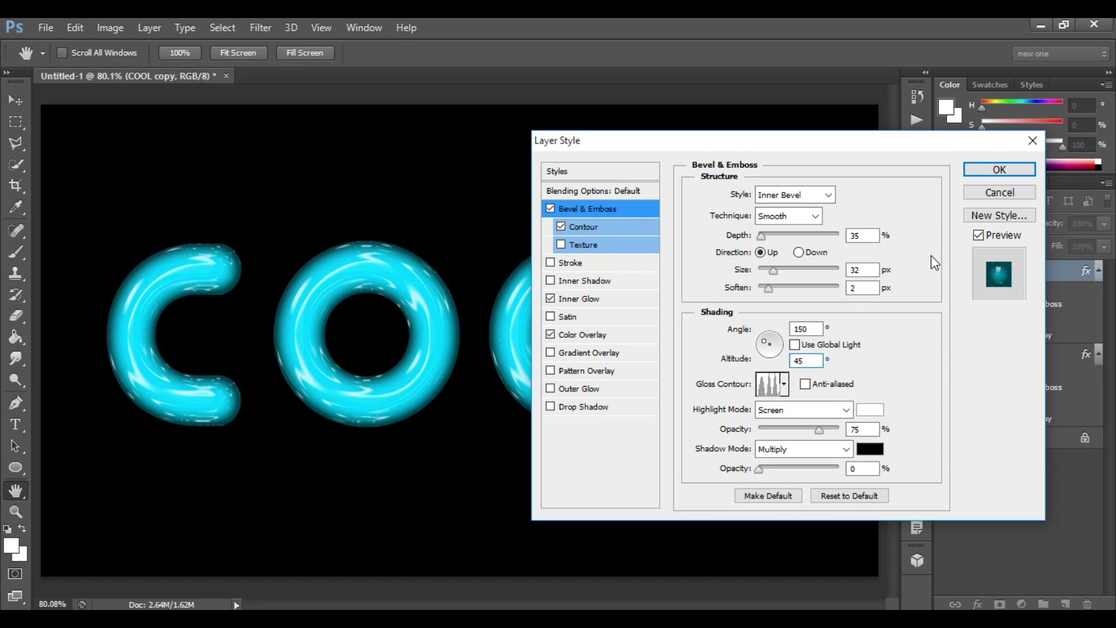
left_click(1001, 169)
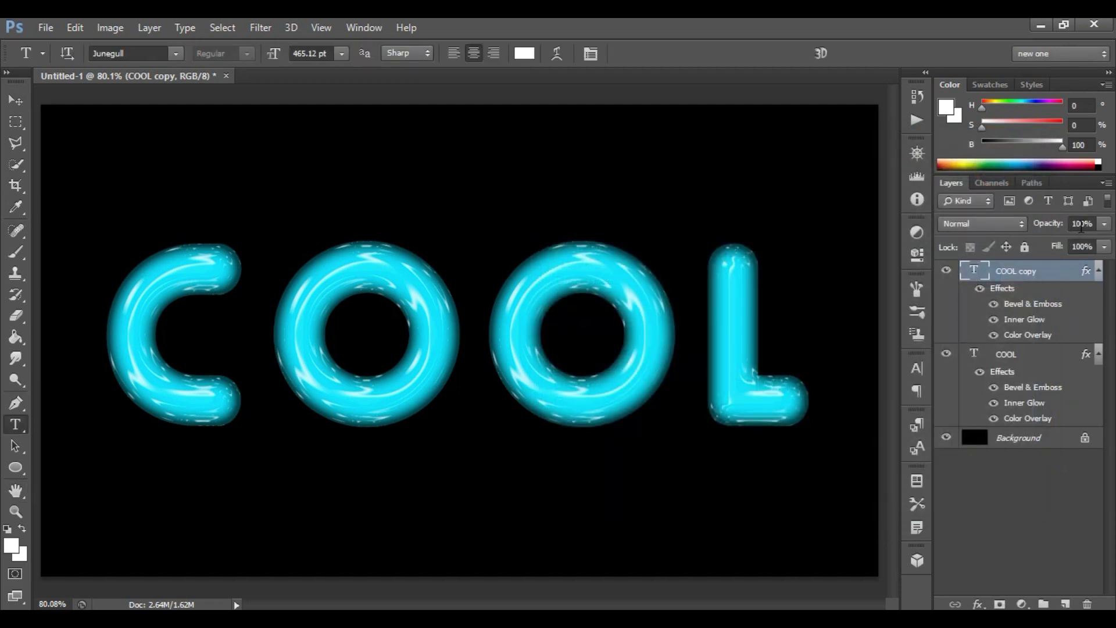
Step: Lower the COOL copy's opacity to 60% and also select the original COOL layer
left_click(1082, 225)
type("60")
key("Return")
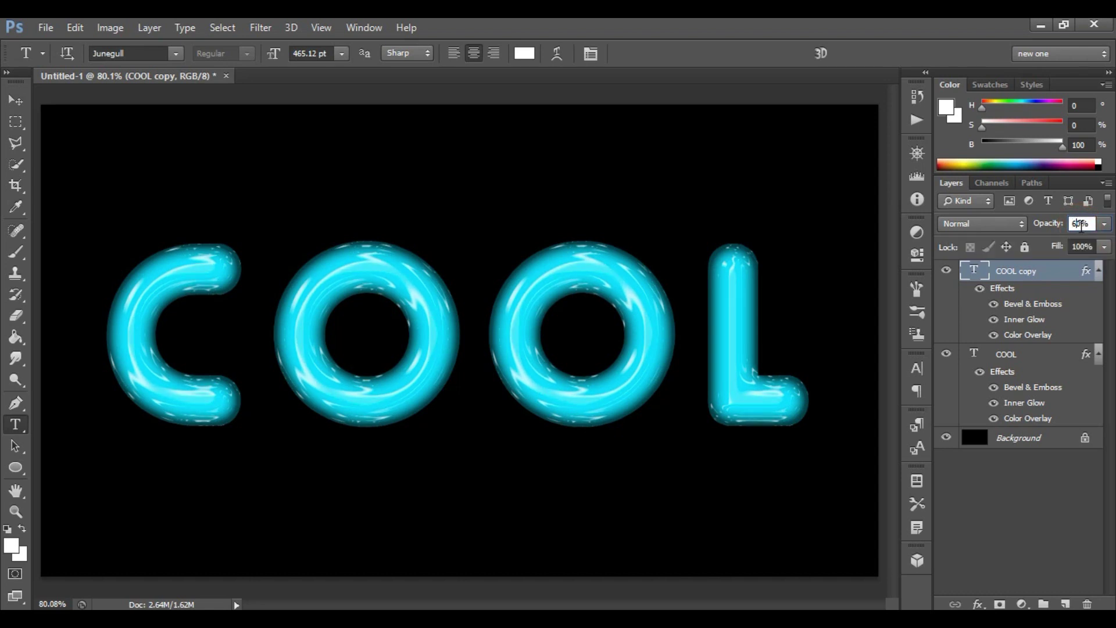
key("Return")
left_click(1013, 359, "shift")
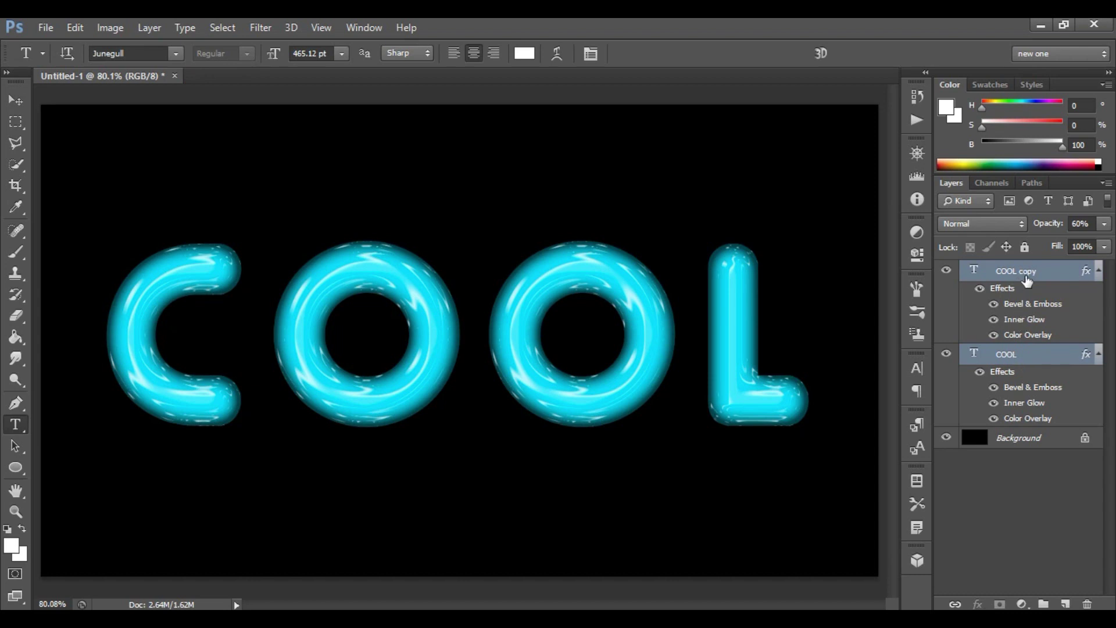
Step: Convert the COOL layer and its copy into one smart object named COOL copy
right_click(1022, 273)
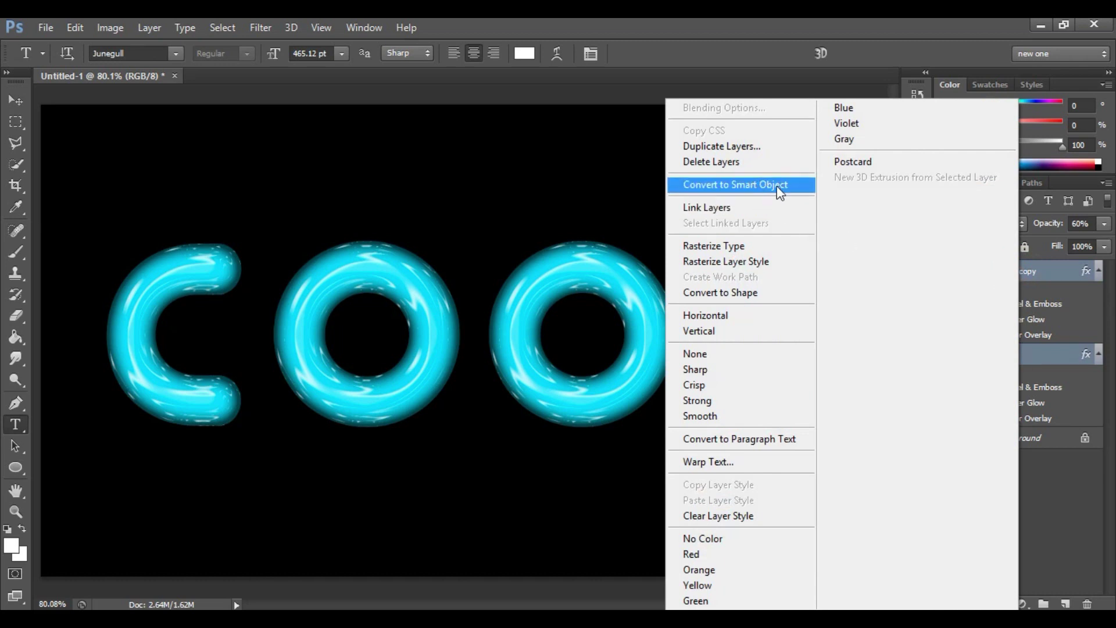
left_click(761, 186)
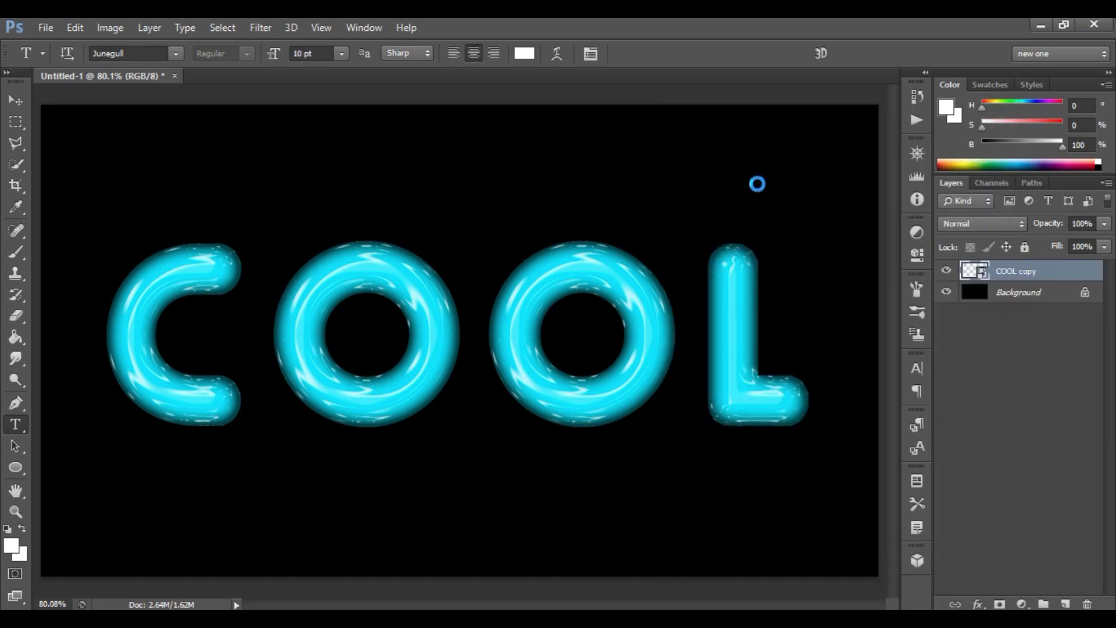
right_click(1023, 276)
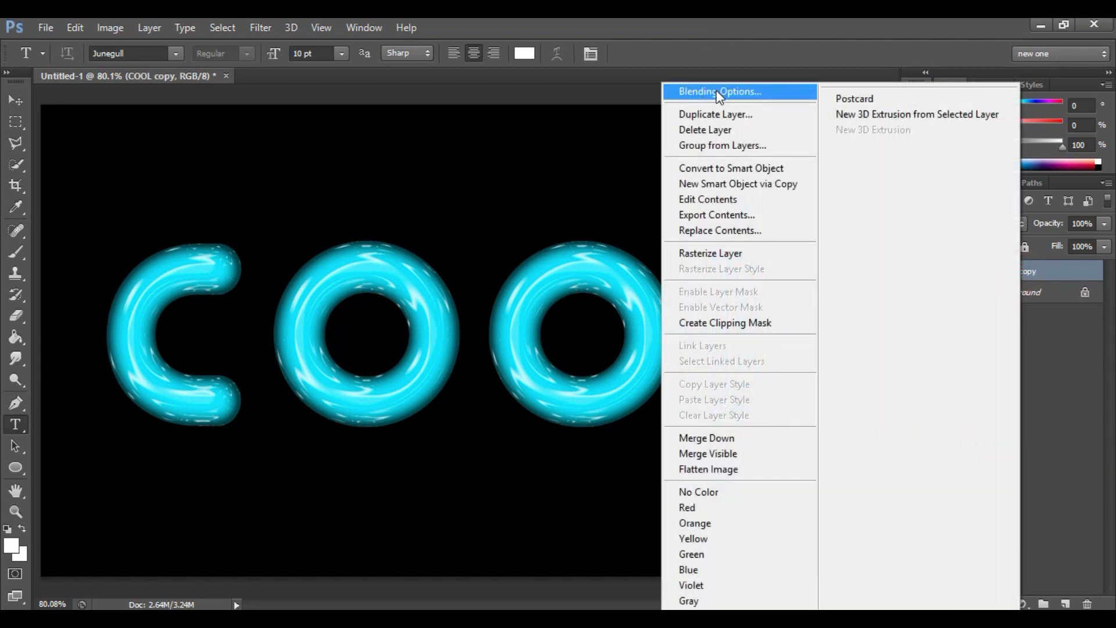
Step: Add an Inner Glow to the COOL copy smart object in Color Dodge mode at 20% opacity
left_click(719, 93)
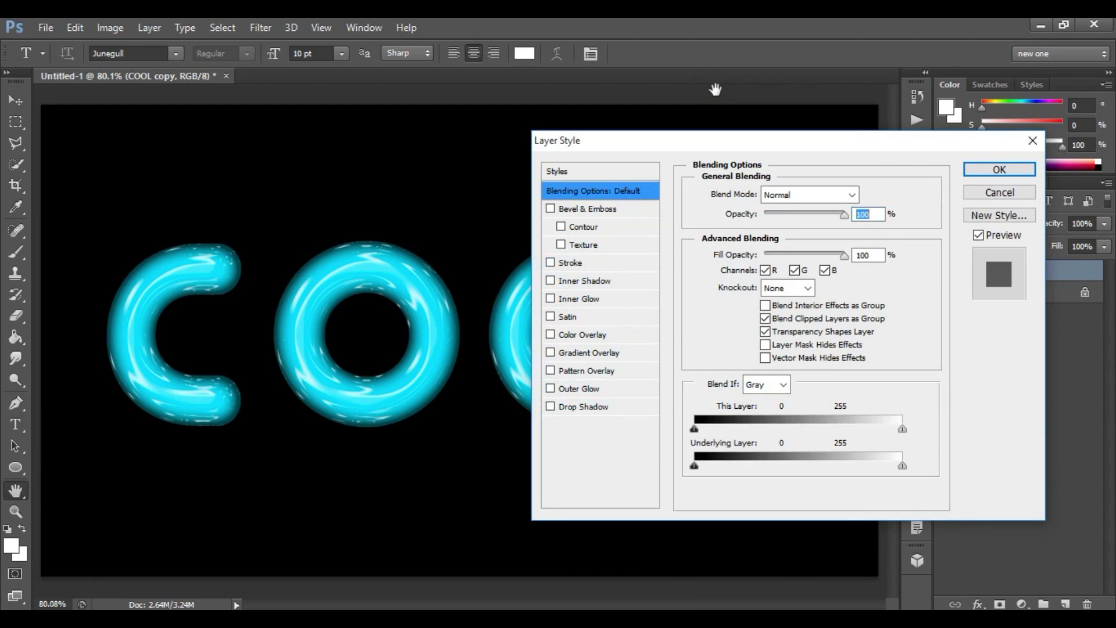
left_click(578, 299)
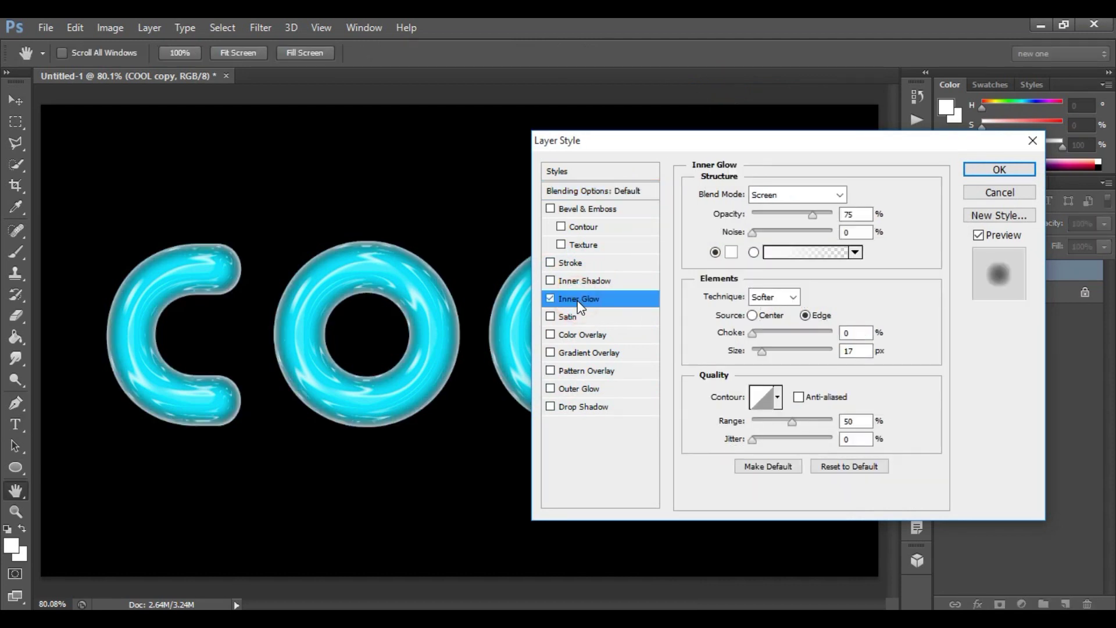
left_click(810, 196)
left_click(778, 356)
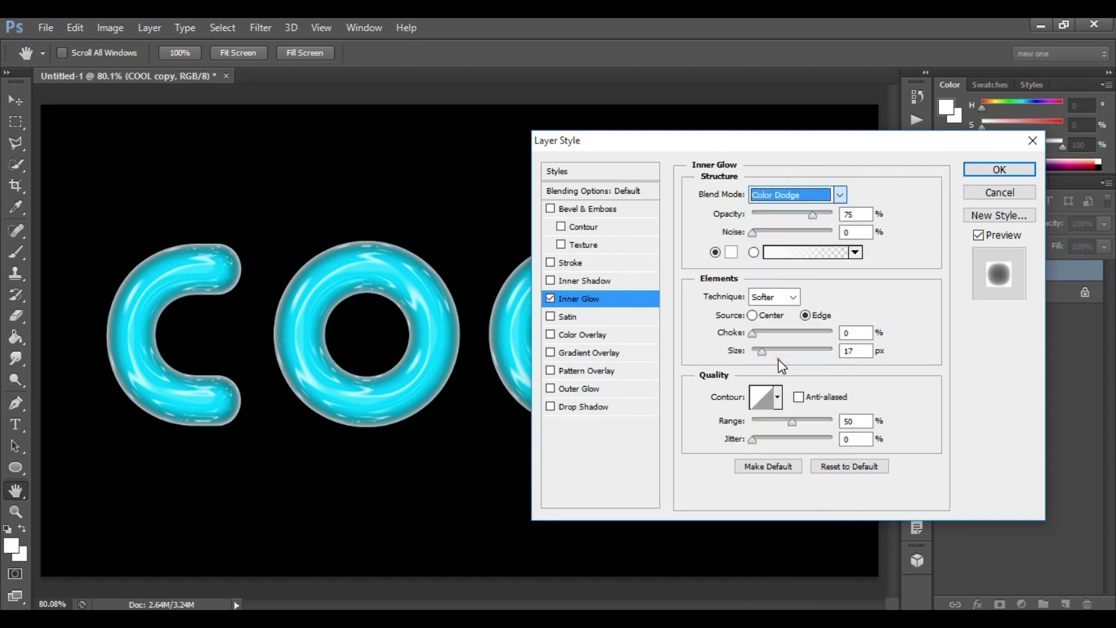
left_click_drag(813, 215, 771, 214)
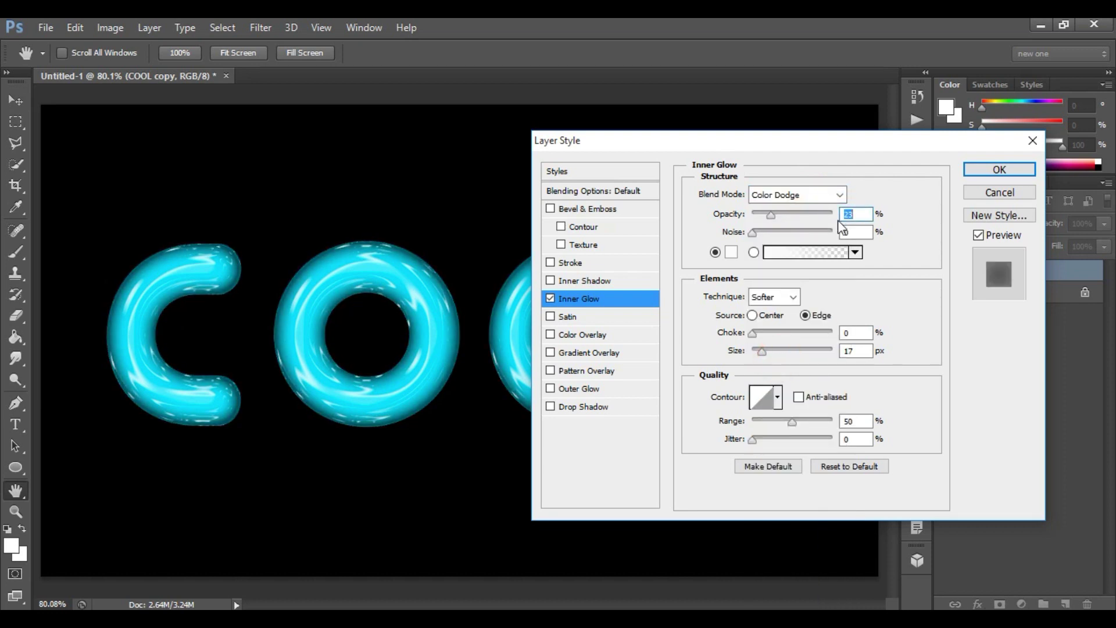
left_click(867, 215)
key("BackSpace")
key("BackSpace")
type("20")
Step: Make the inner glow white from the Center source with choke 15% and size 25 px
left_click(731, 252)
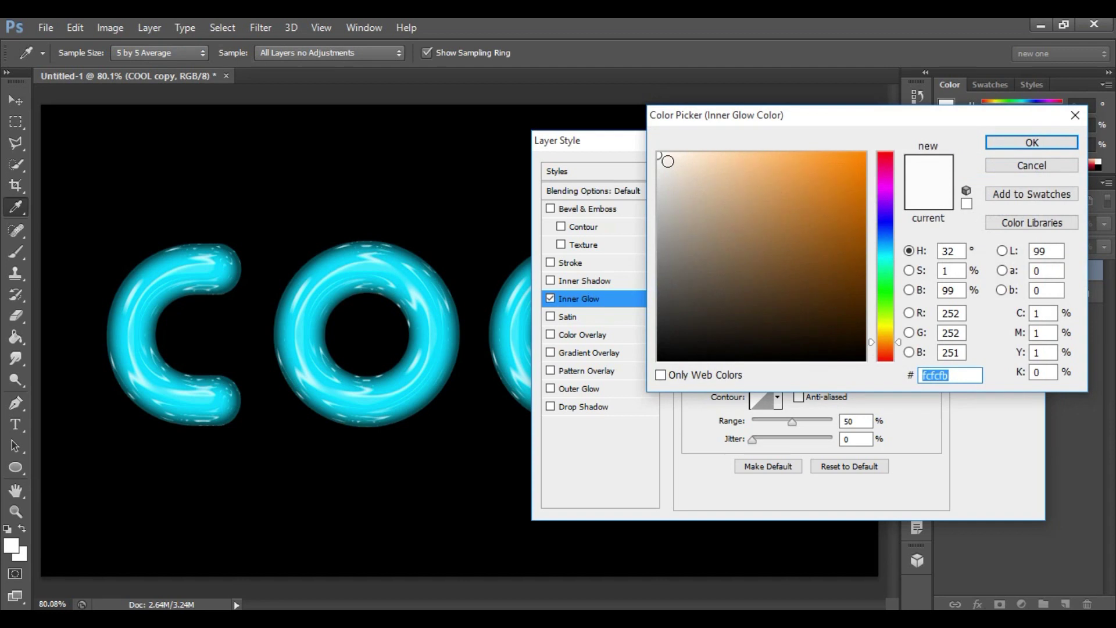
left_click_drag(667, 161, 648, 142)
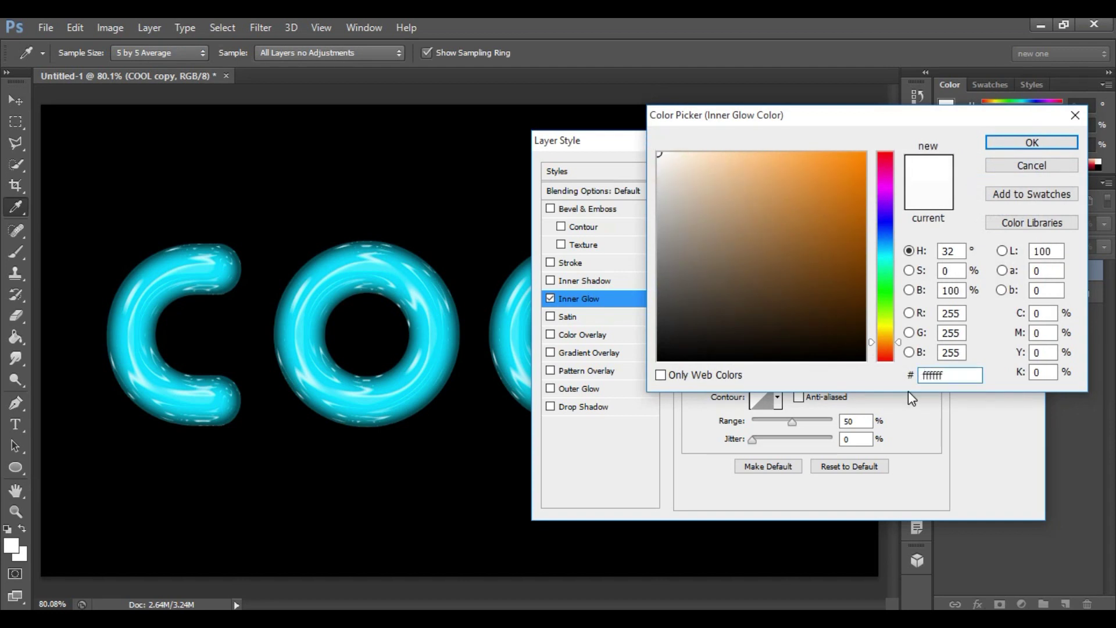
double_click(950, 375)
left_click(1032, 143)
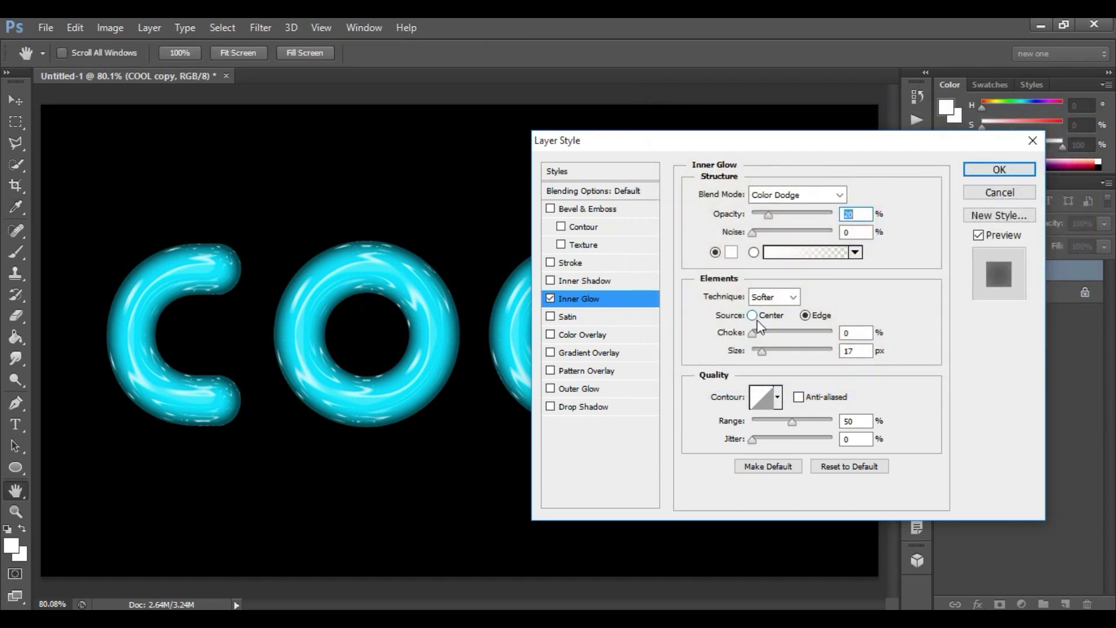
left_click(752, 316)
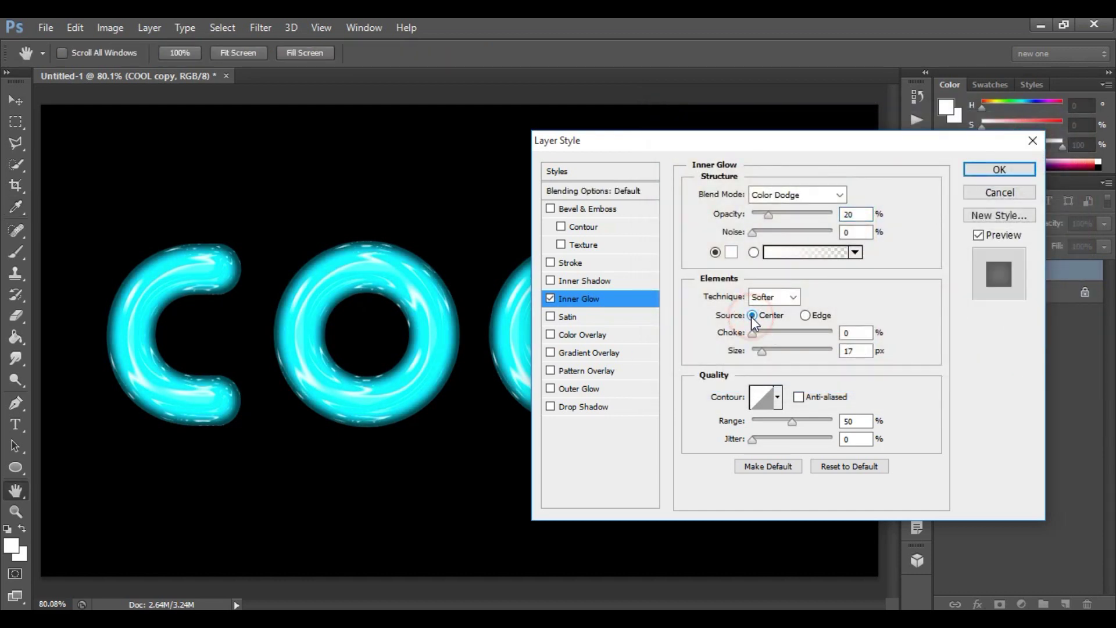
double_click(855, 333)
type("15")
double_click(854, 351)
key("BackSpace")
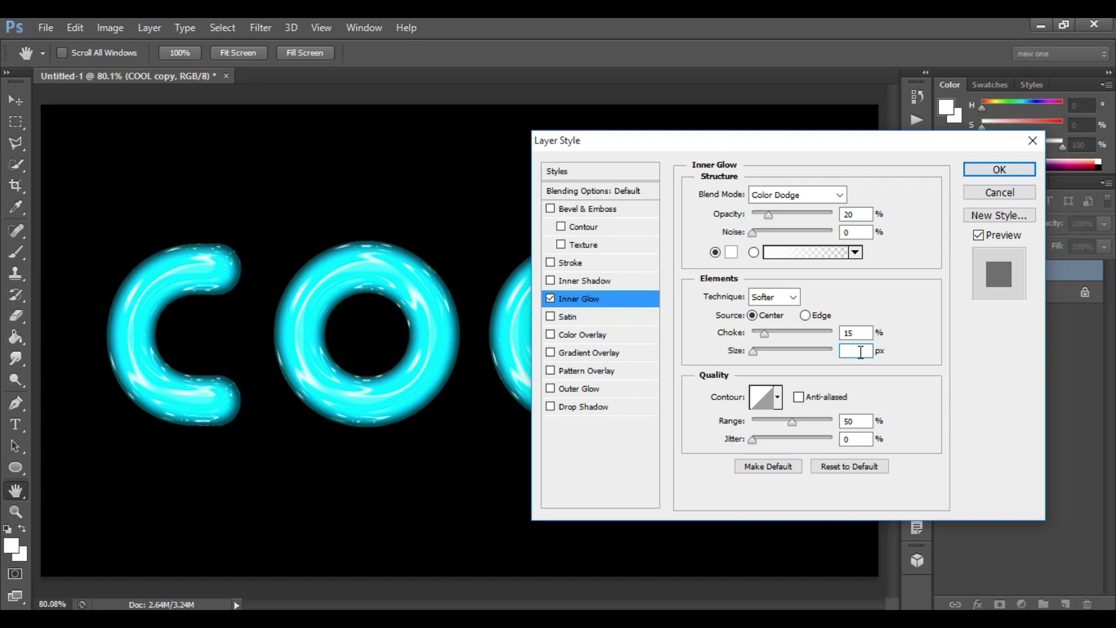
type("25")
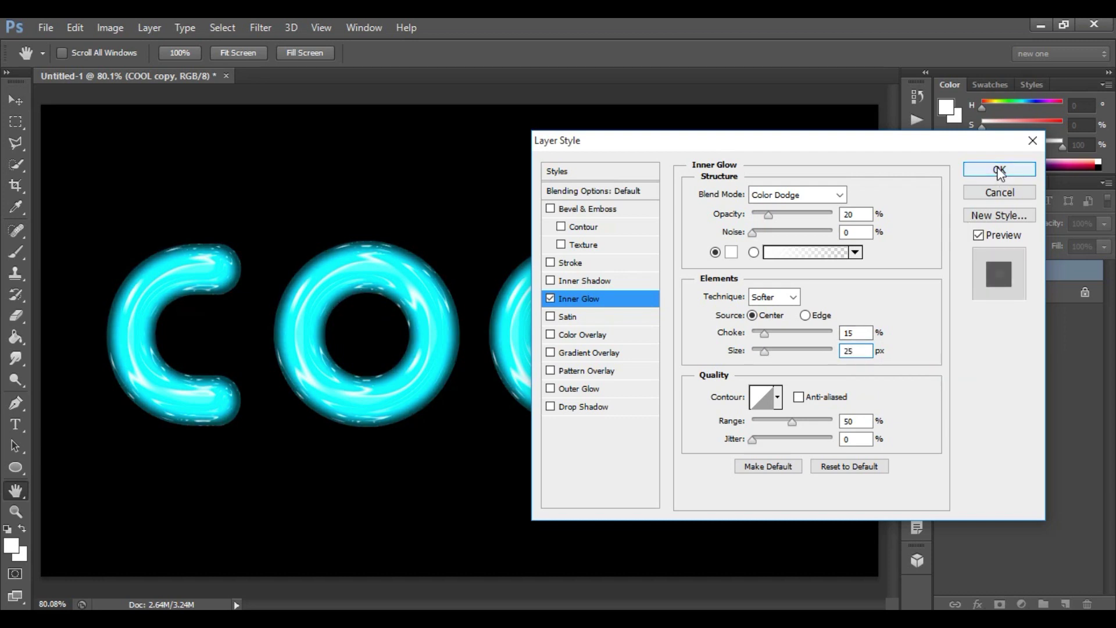
left_click(999, 170)
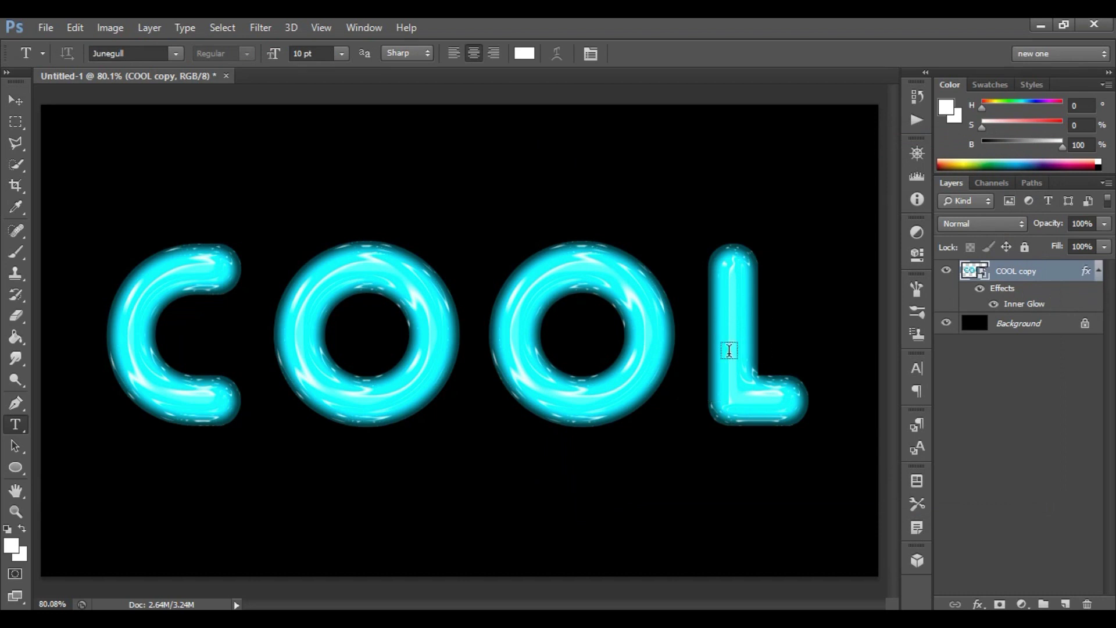
Step: Add a Hue/Saturation adjustment layer with Hue +154, turning the COOL letters pink
left_click(1024, 604)
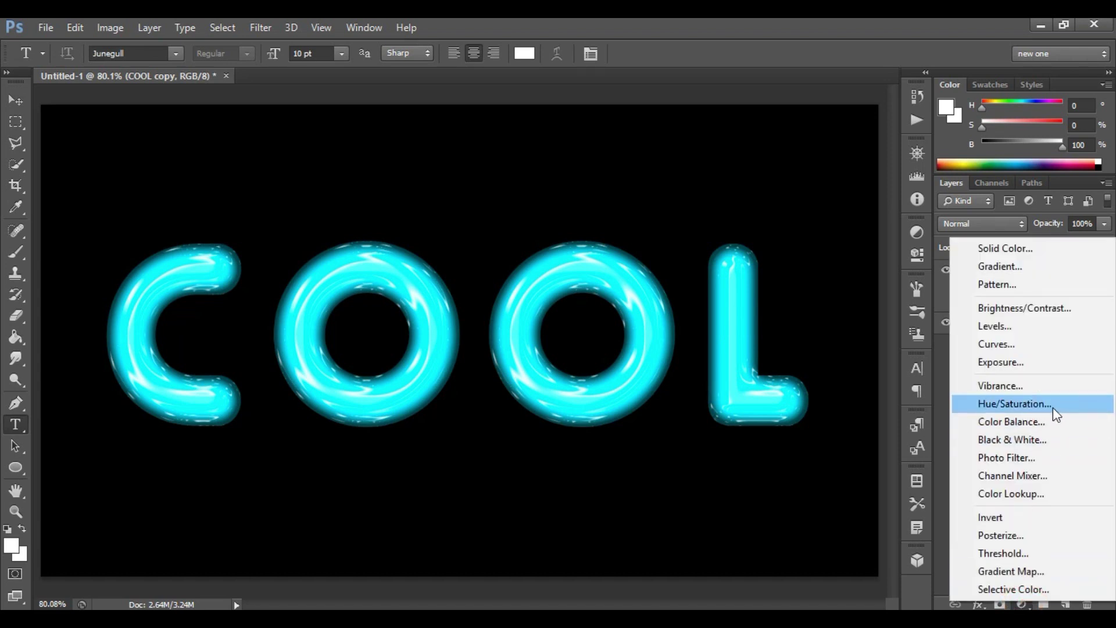
left_click(1015, 404)
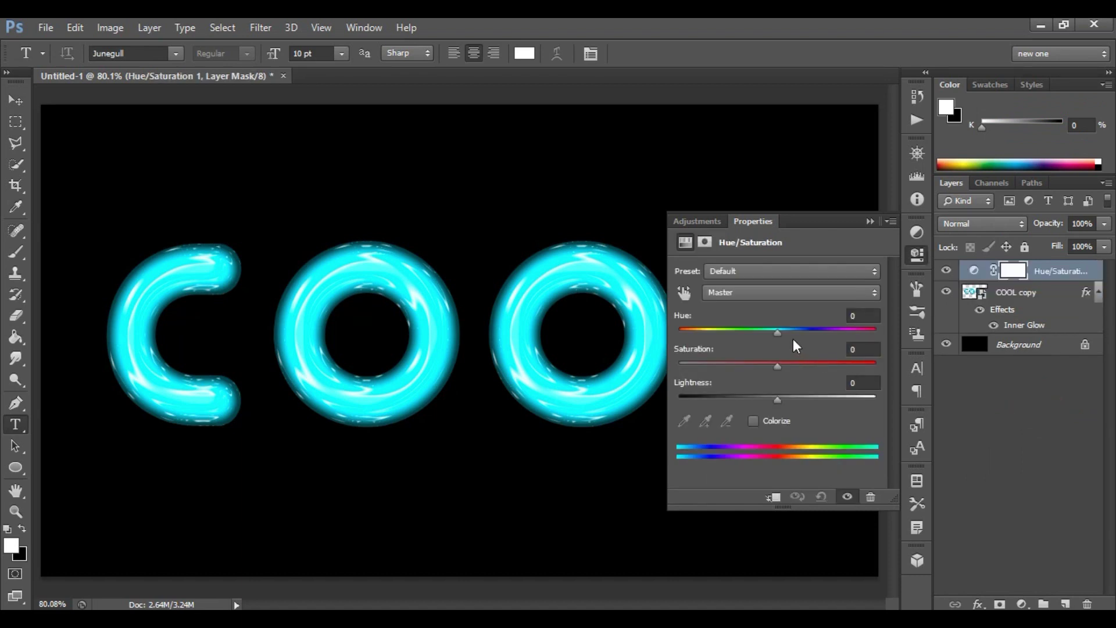
left_click_drag(776, 334, 674, 347)
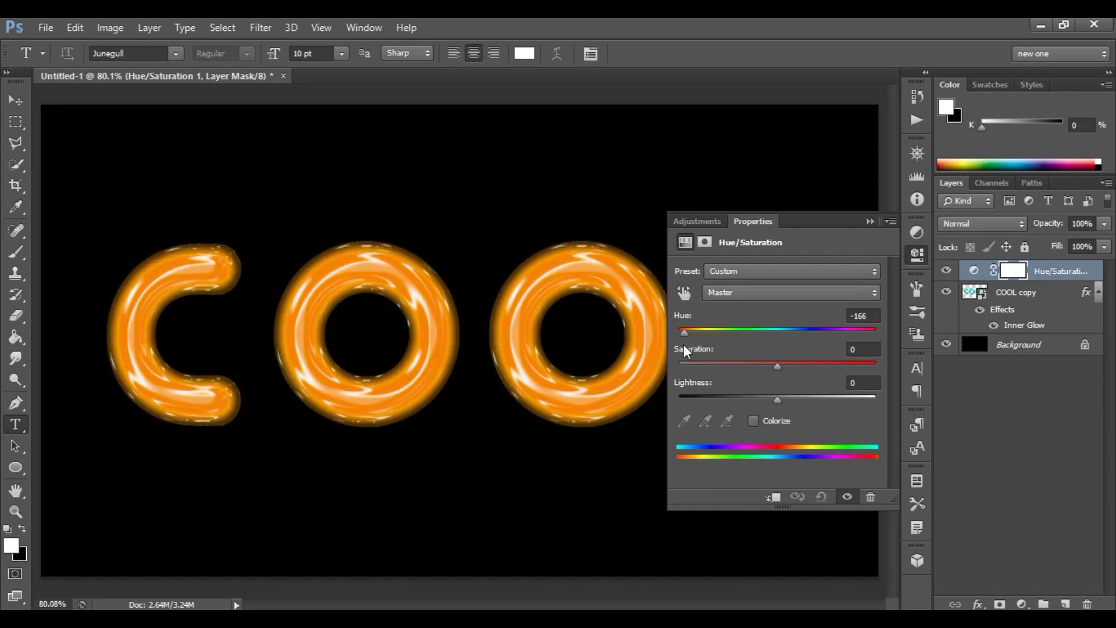
left_click_drag(671, 347, 734, 344)
mouse_move(744, 347)
left_mouse_down()
mouse_move(883, 339)
mouse_move(854, 342)
mouse_move(866, 341)
left_mouse_up()
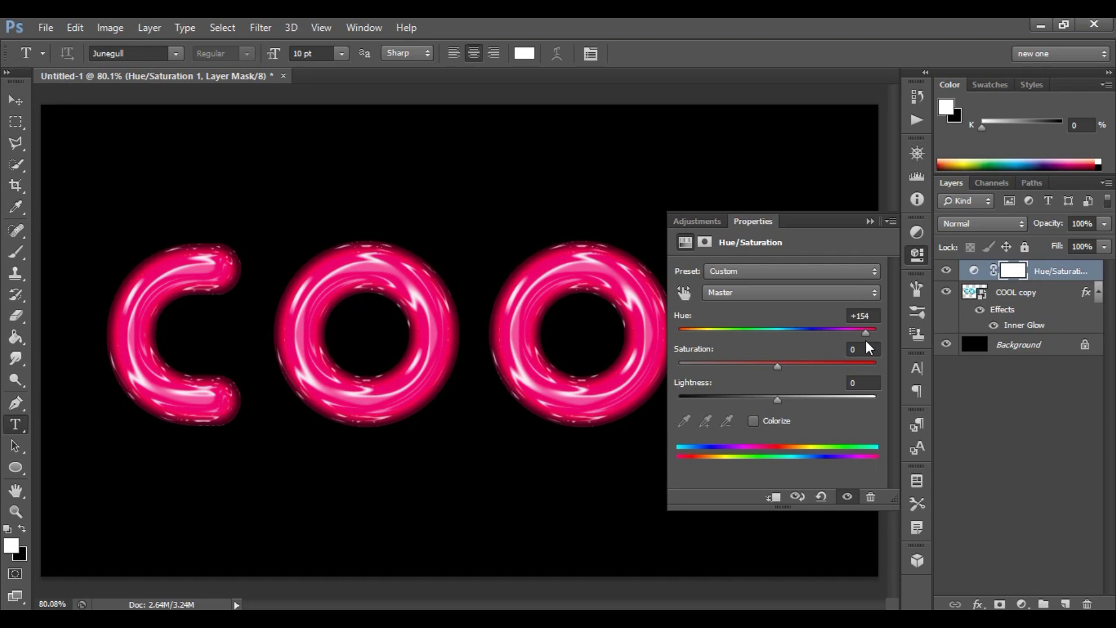
left_click(870, 221)
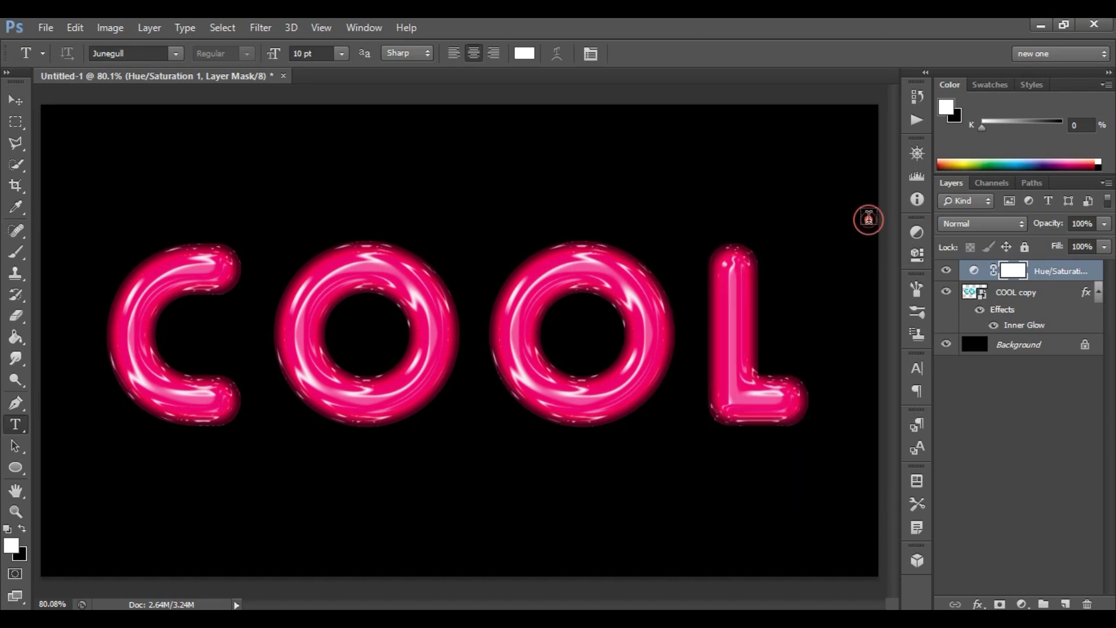